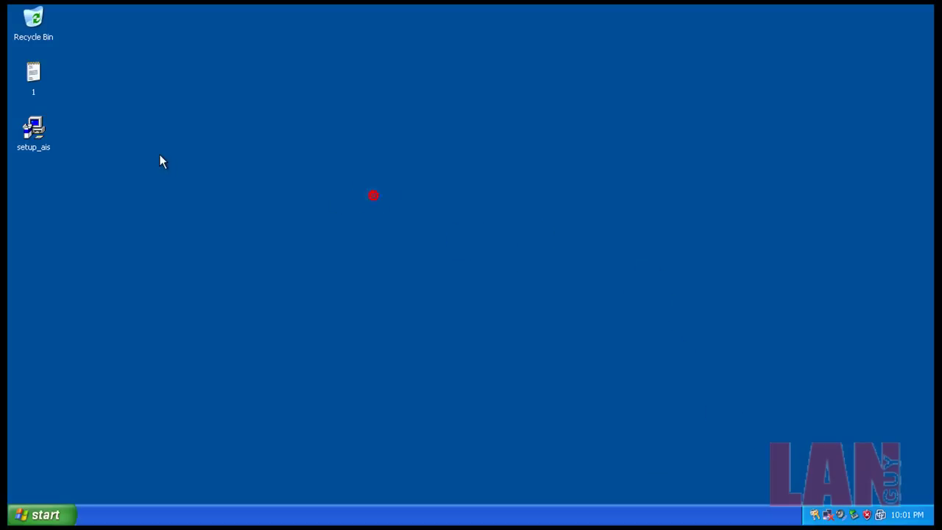
- Inspect the setup_ais installer's properties, including its version information and digital signature
left_click(139, 142)
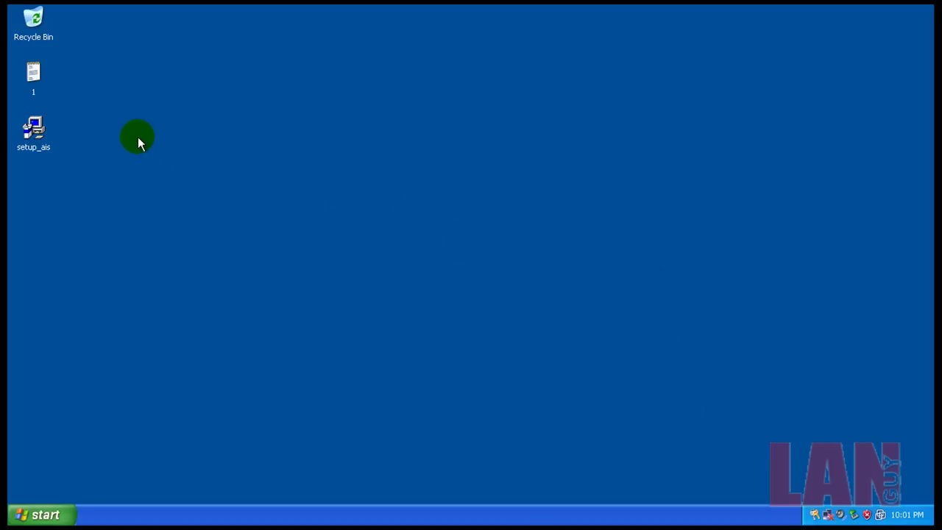
right_click(41, 131)
left_click(110, 276)
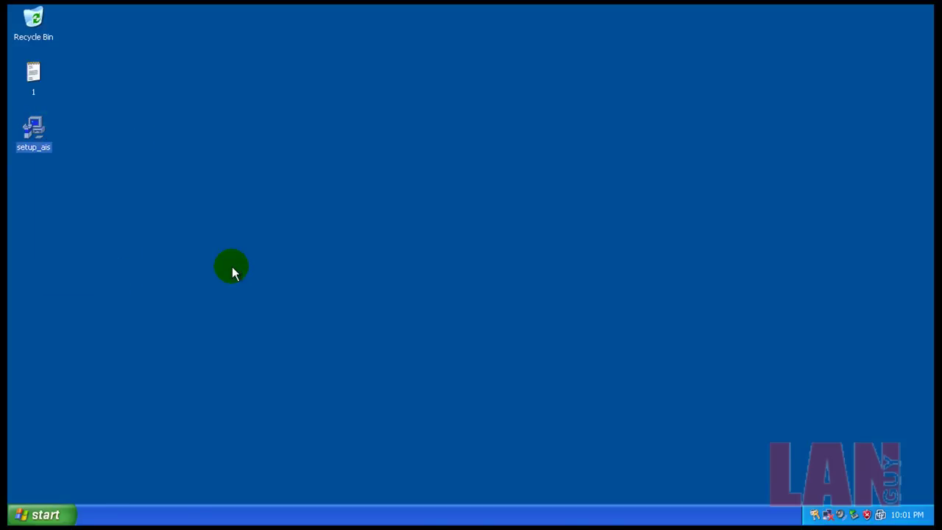
left_click_drag(153, 142, 206, 132)
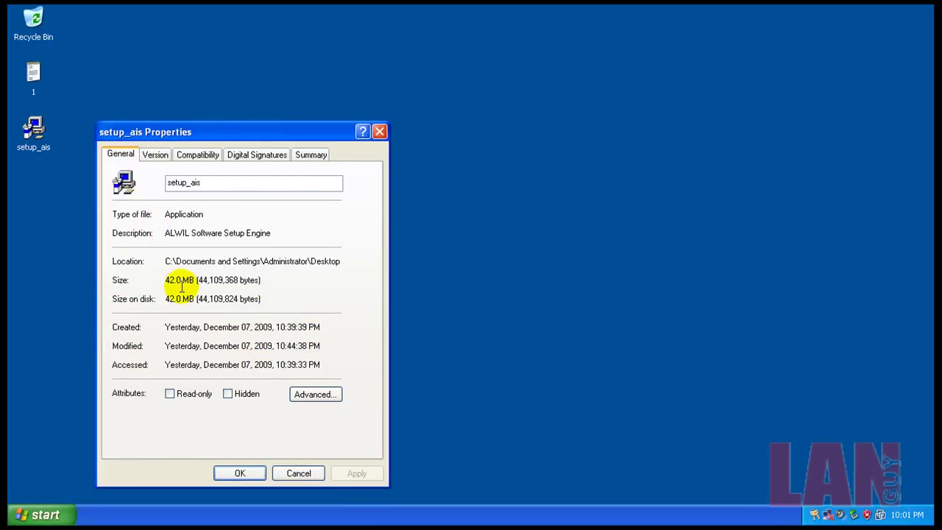
left_click(155, 155)
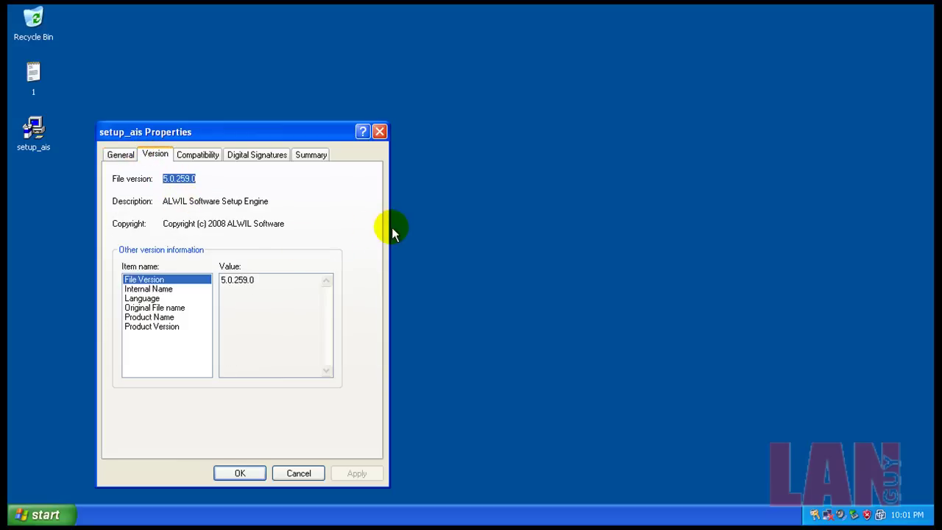
left_click(269, 155)
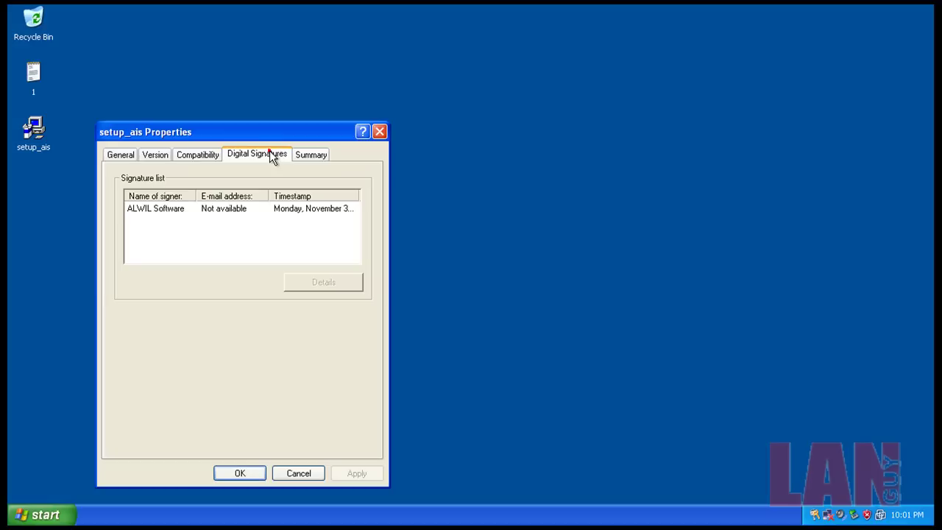
left_click(121, 155)
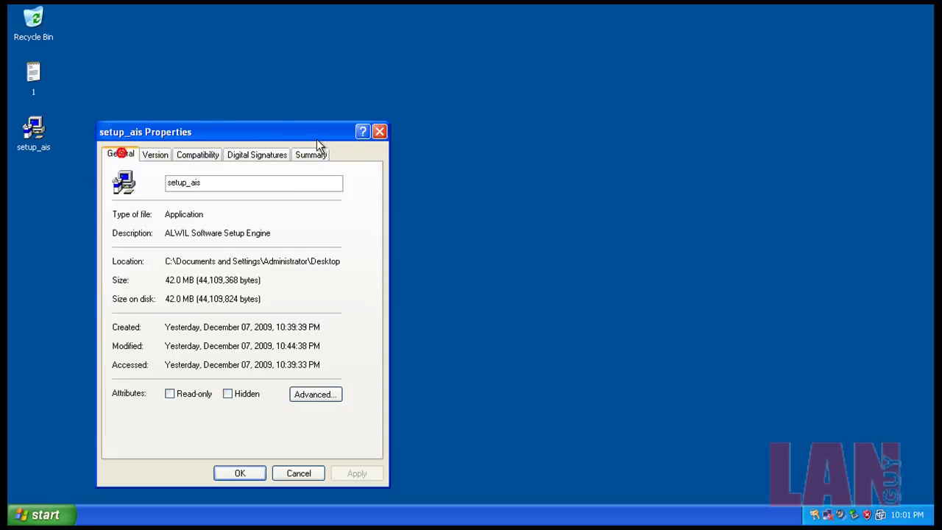
left_click(380, 132)
left_click(141, 138)
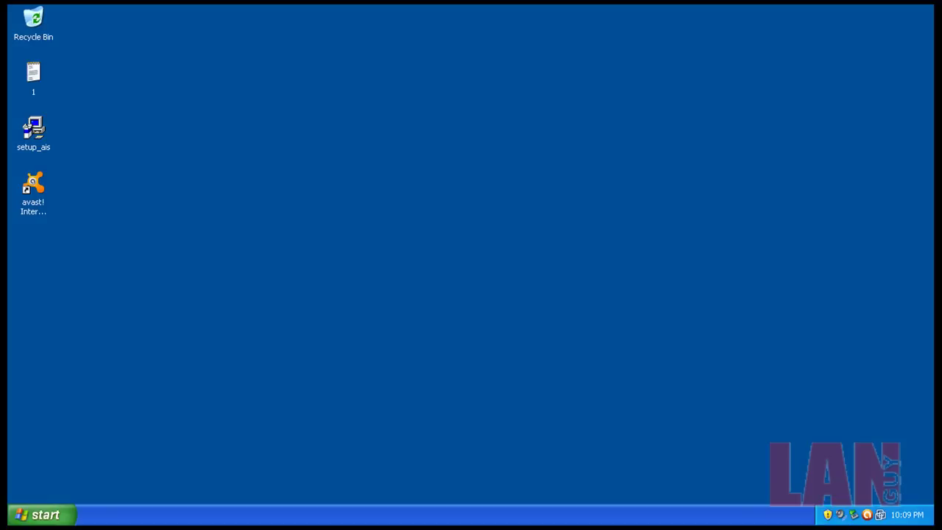
- Update the avast! engine and virus definitions to 091208-1, then close avast!
double_click(867, 515)
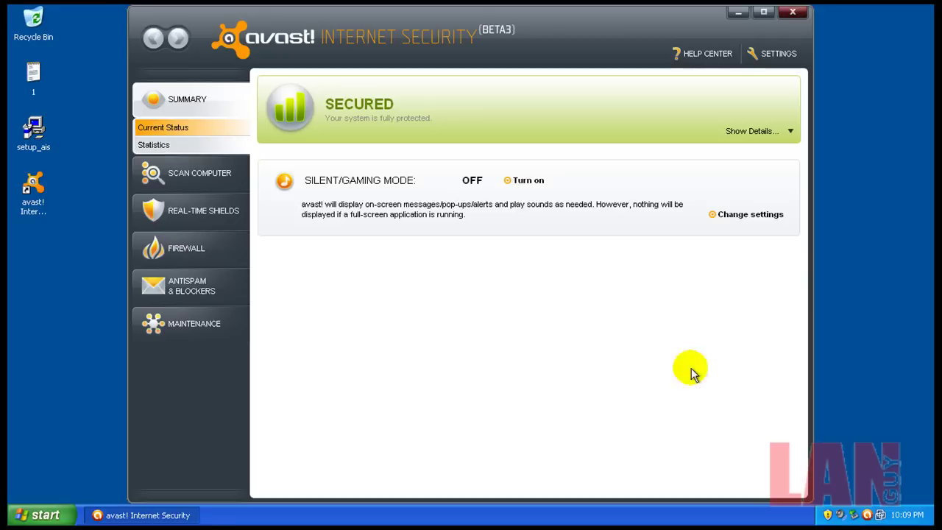
left_click(188, 324)
left_click(353, 148)
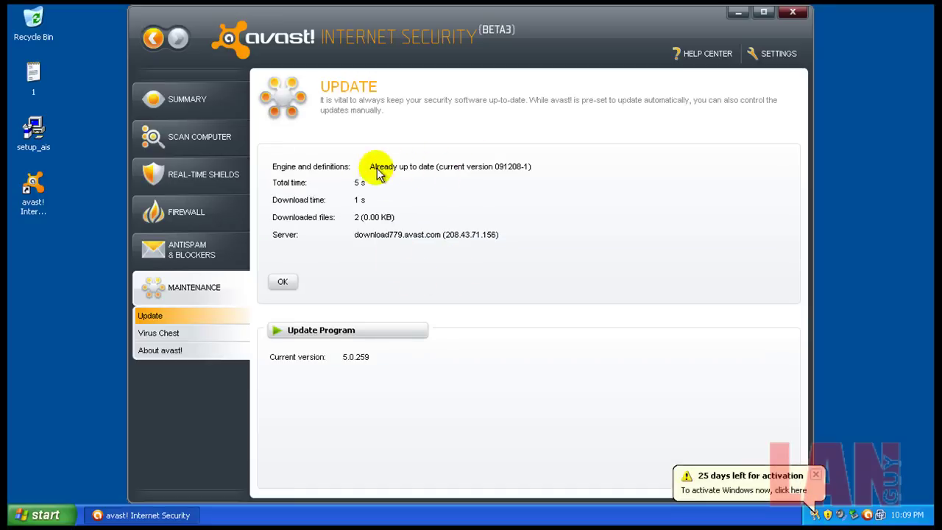
left_click(815, 475)
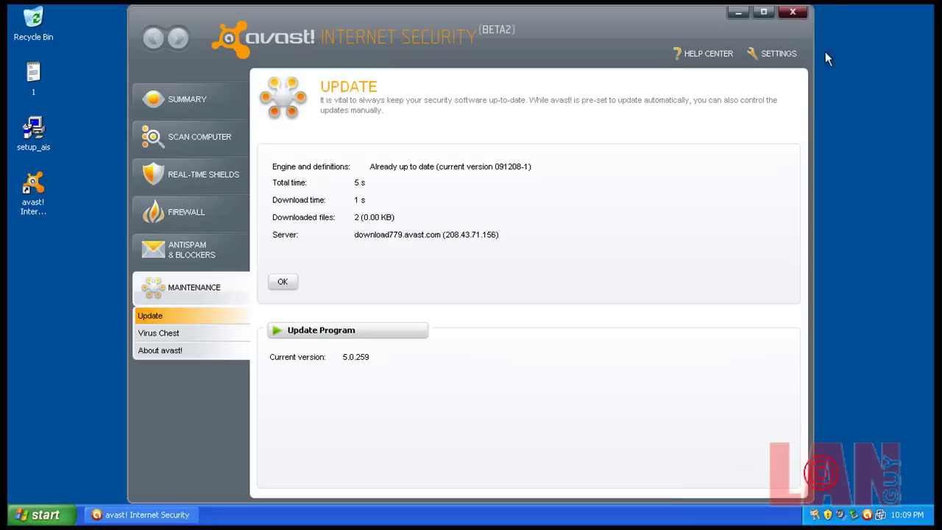
left_click(473, 31)
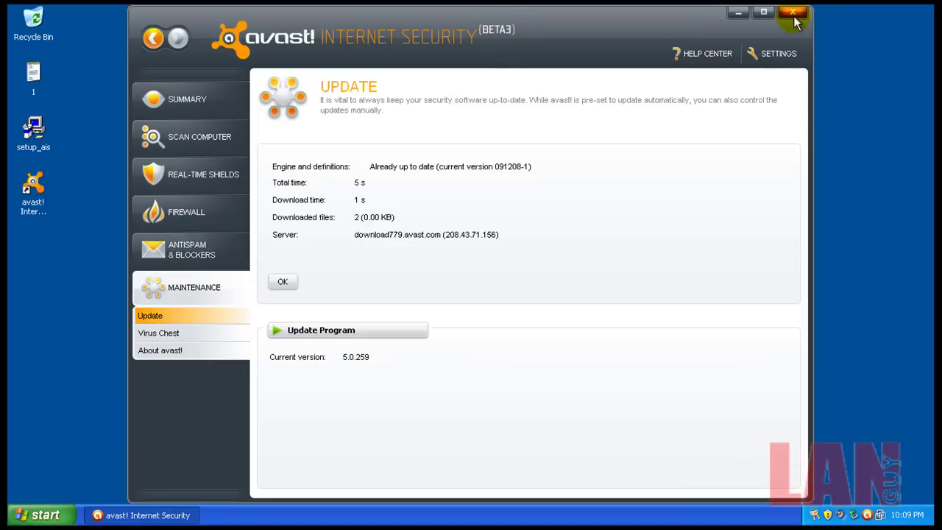
left_click(184, 100)
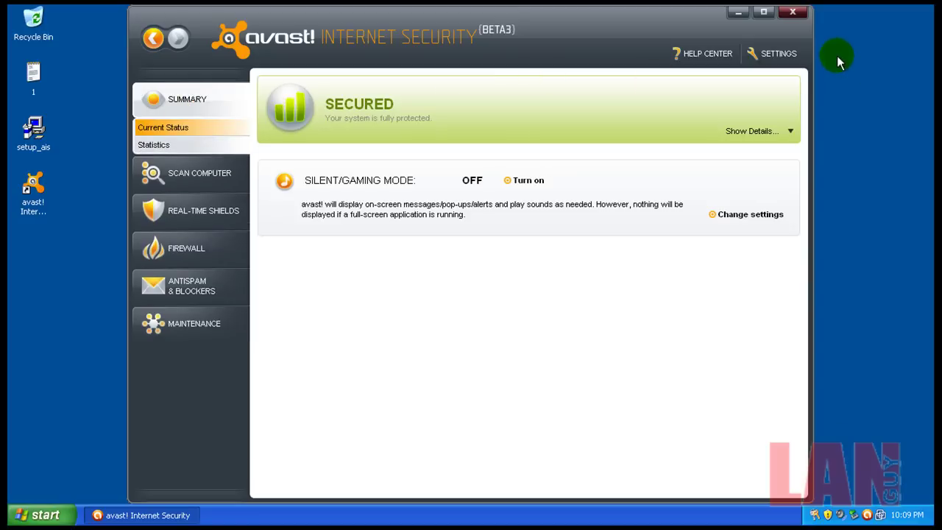
left_click(794, 13)
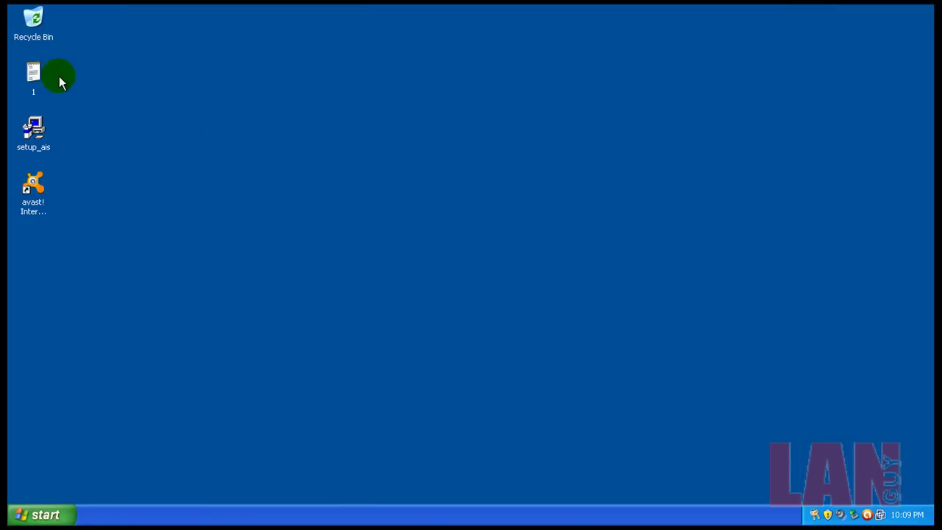
- Launch Internet Explorer from the Start menu, loading the MSN homepage
left_click(53, 130)
left_click(55, 279)
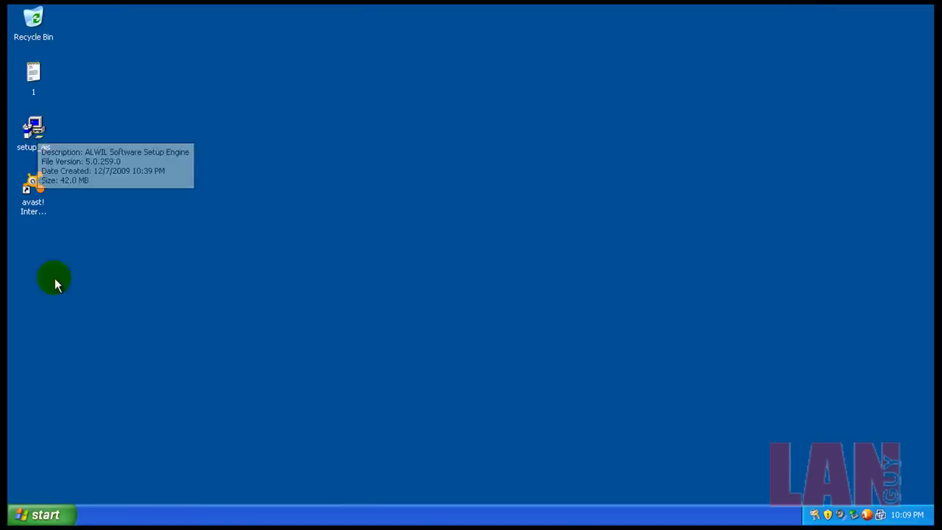
left_click(60, 518)
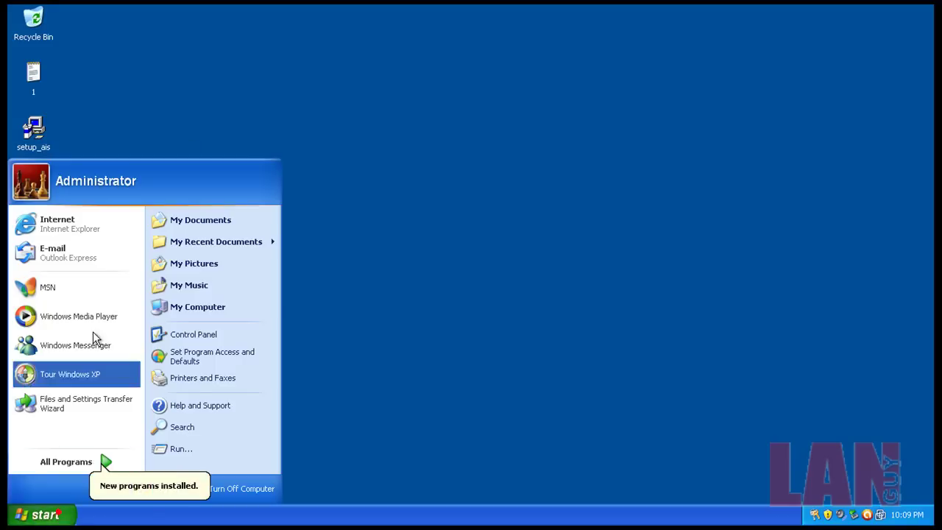
left_click(87, 228)
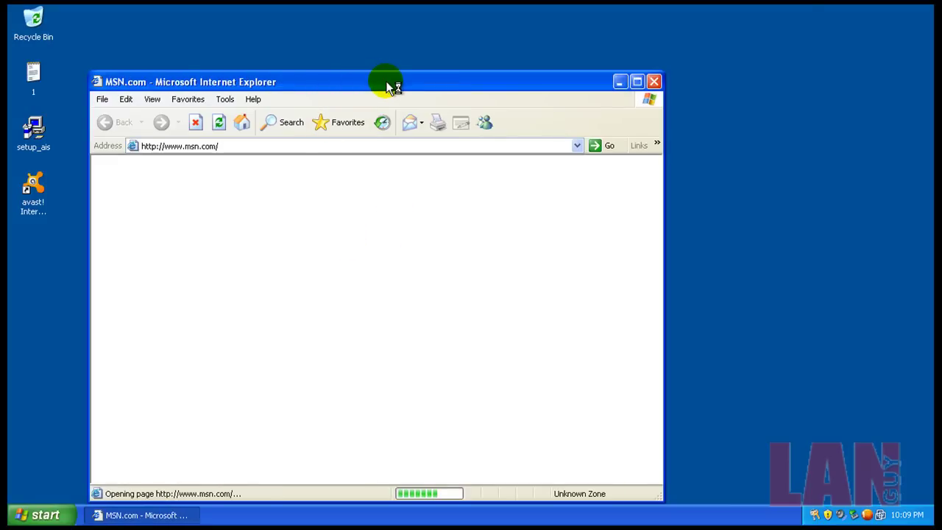
- Arrange the Internet Explorer and Notepad URL-list windows side by side
left_click_drag(366, 80, 362, 42)
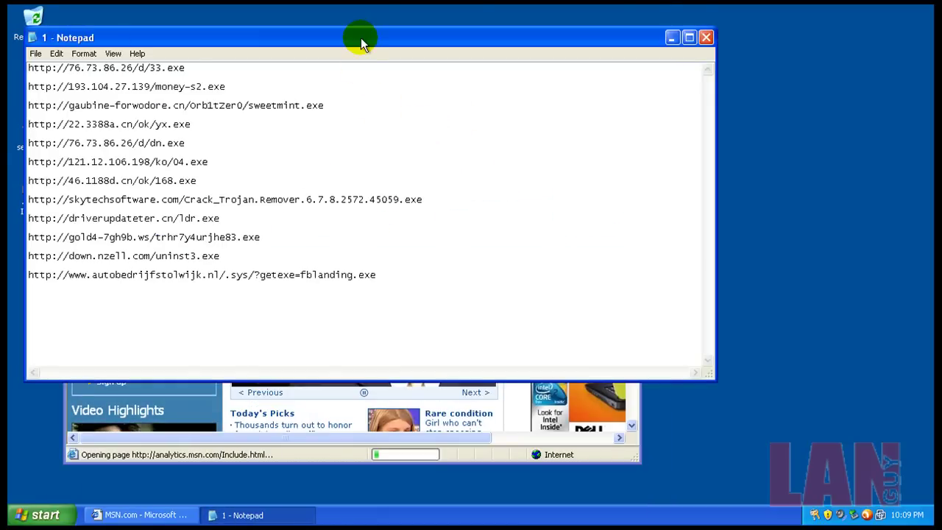
left_click_drag(362, 37, 366, 129)
left_click(360, 40)
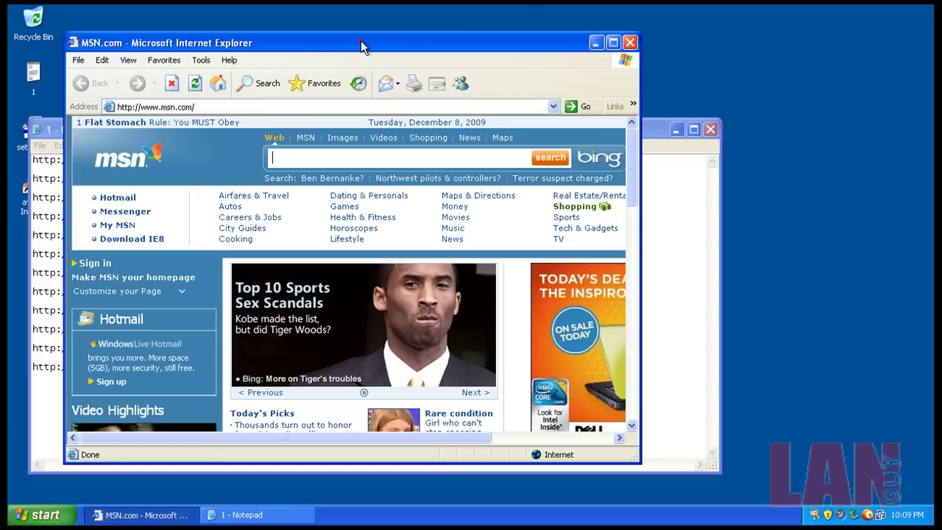
left_click_drag(361, 40, 521, 45)
- Open the first listed URL in Internet Explorer, run 33.exe, and dismiss the CSRSS error
double_click(145, 159)
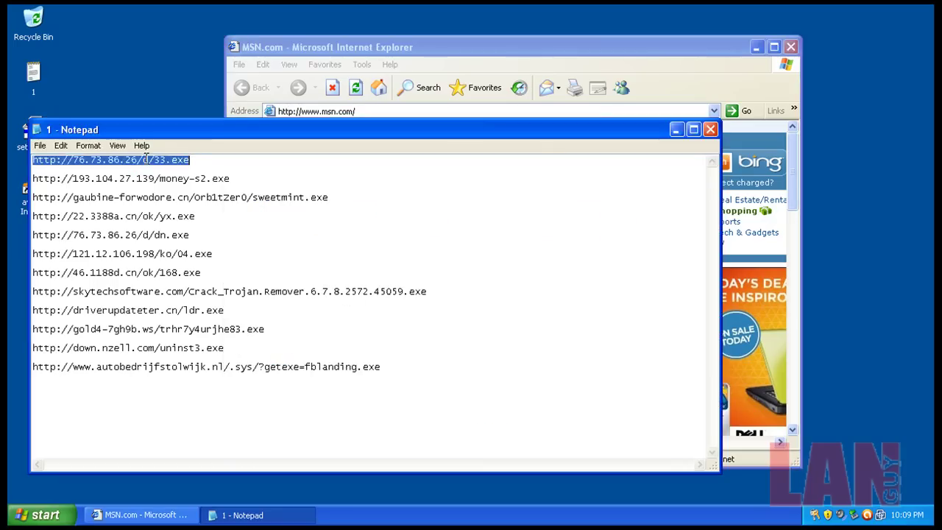
right_click(146, 160)
left_click(177, 197)
left_click(309, 111)
right_click(309, 111)
left_click(332, 170)
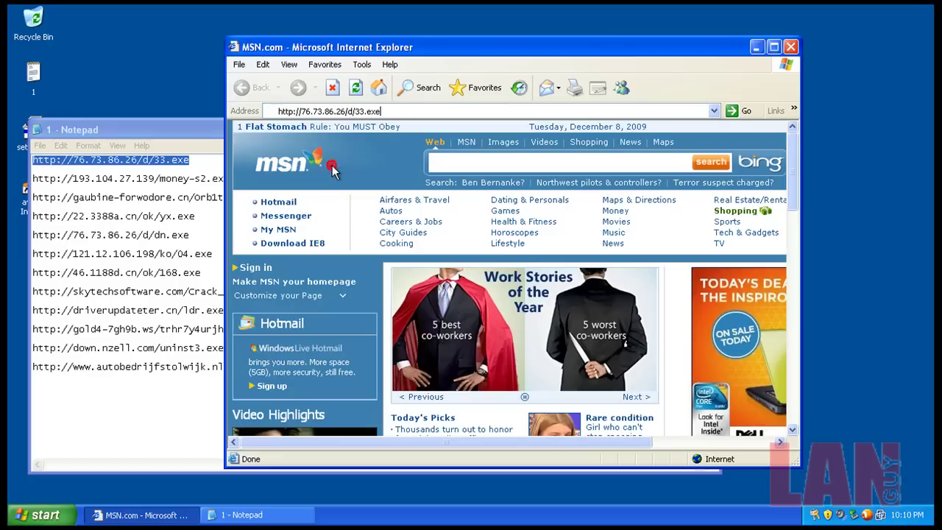
key("Return")
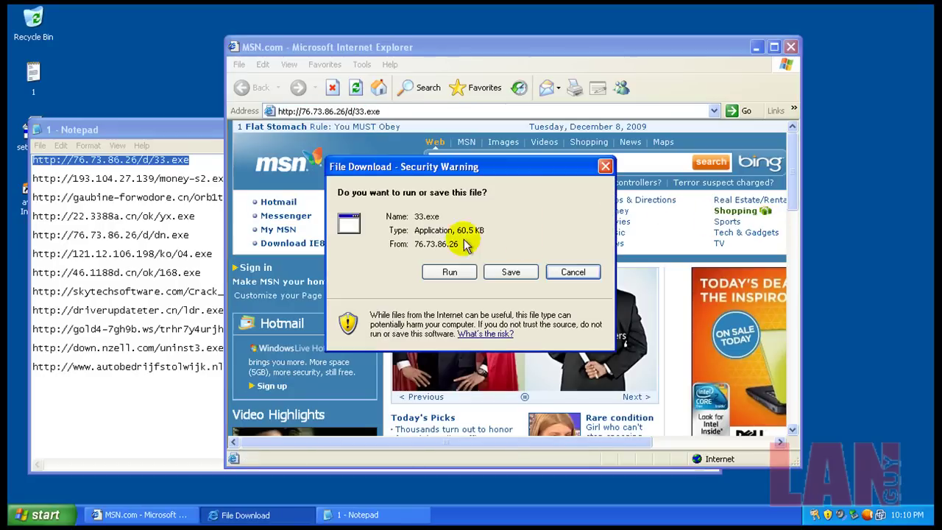
left_click(450, 272)
left_click(539, 283)
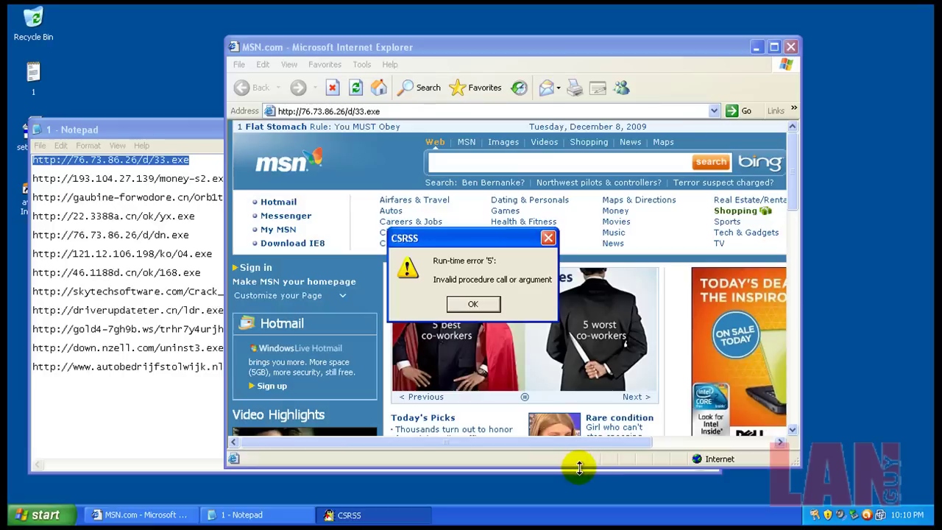
left_click(488, 306)
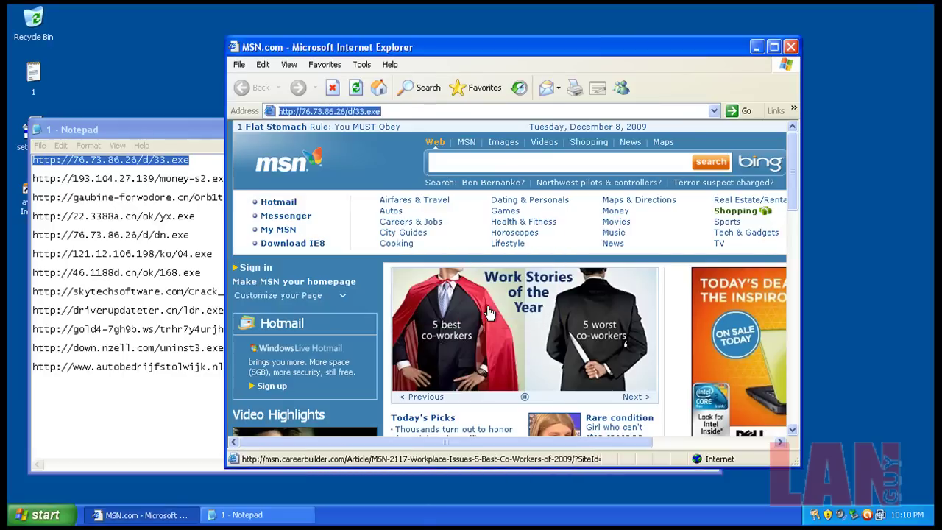
- Load and run the money-s2.exe URL, then dismiss the download error and avast! malware alert
double_click(169, 179)
right_click(170, 183)
left_click(193, 222)
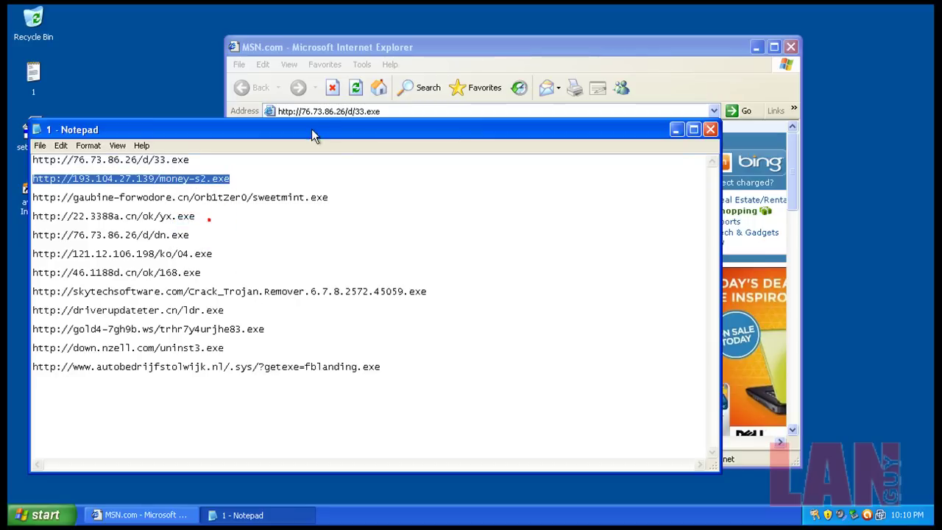
left_click(324, 111)
right_click(324, 112)
left_click(324, 111)
left_click(324, 112)
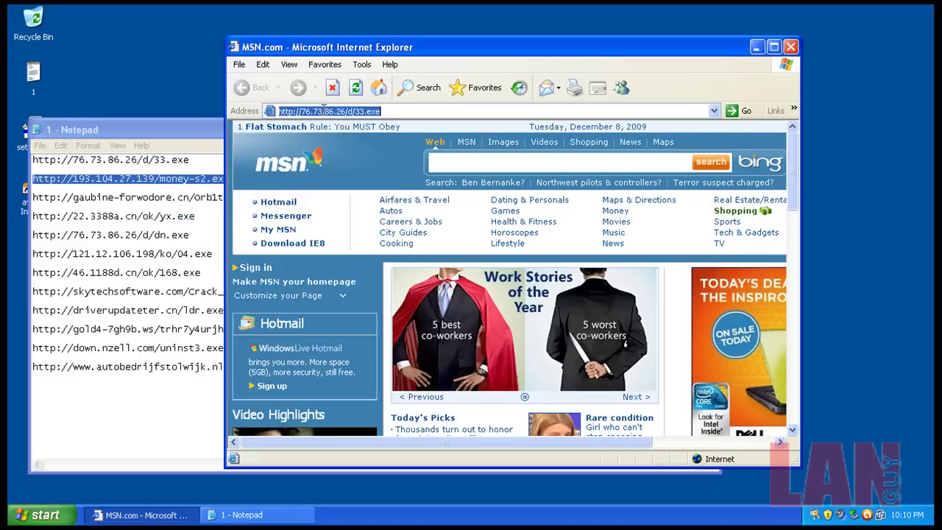
right_click(324, 111)
left_click(352, 163)
key("Return")
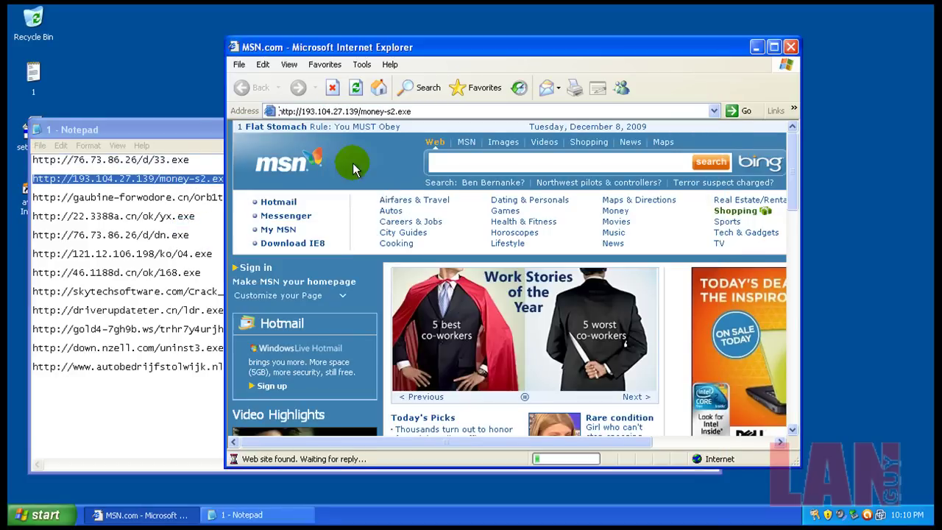
left_click(463, 266)
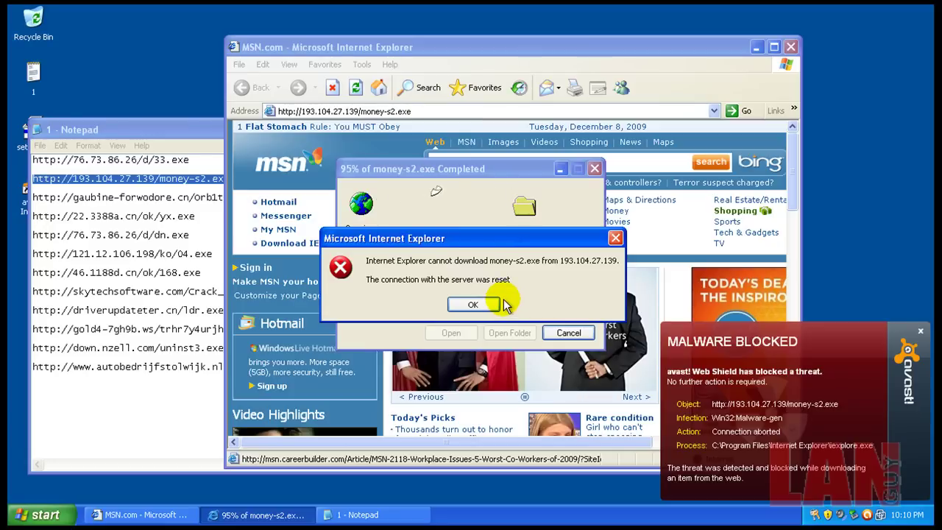
left_click(475, 305)
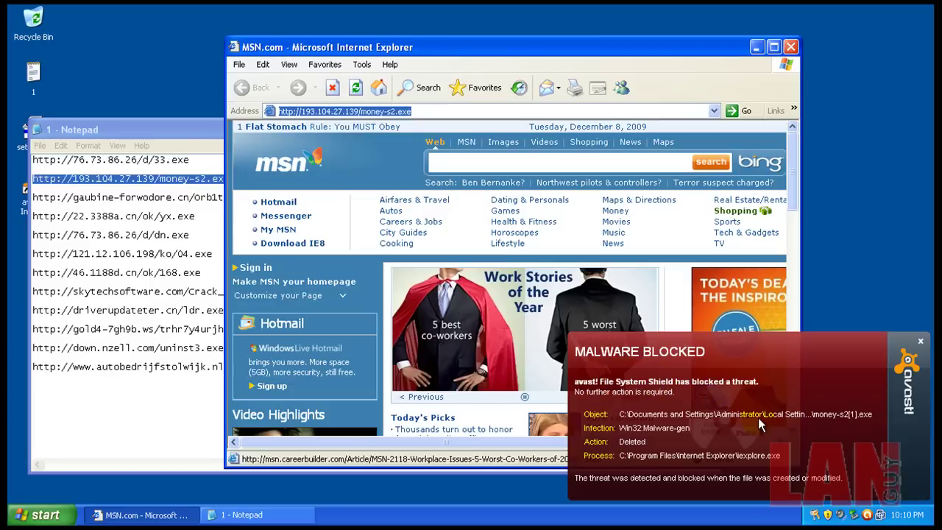
left_click(921, 343)
- Copy the gaubine sweetmint.exe URL into Internet Explorer and run the file despite the warning
left_click(122, 193)
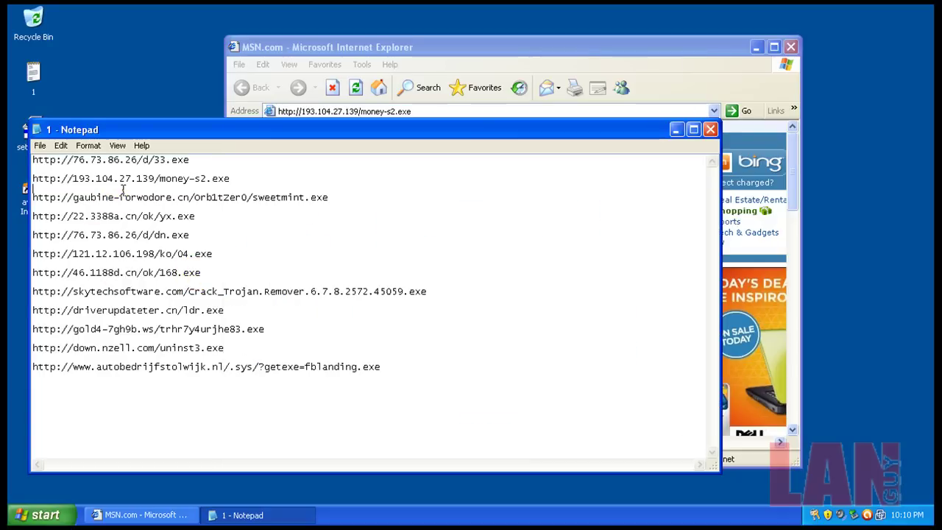
double_click(125, 199)
right_click(126, 201)
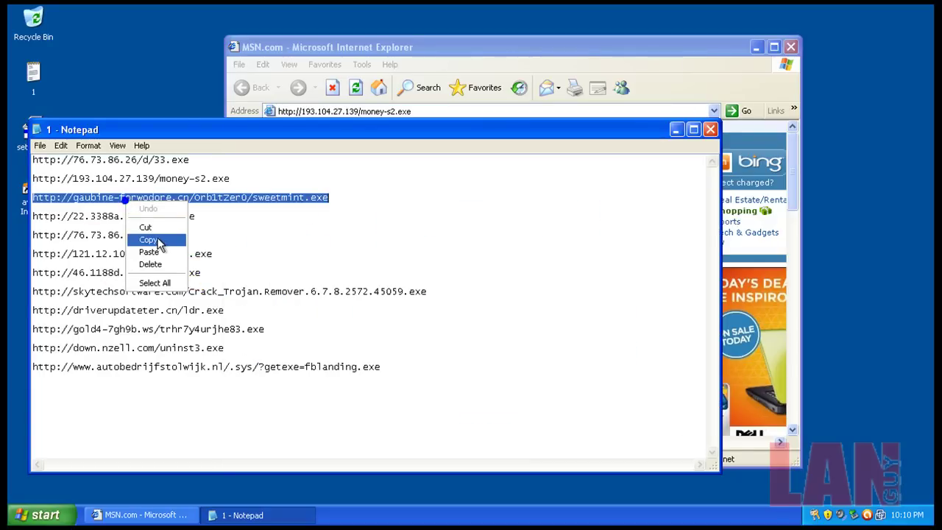
left_click(151, 240)
left_click(351, 111)
right_click(351, 110)
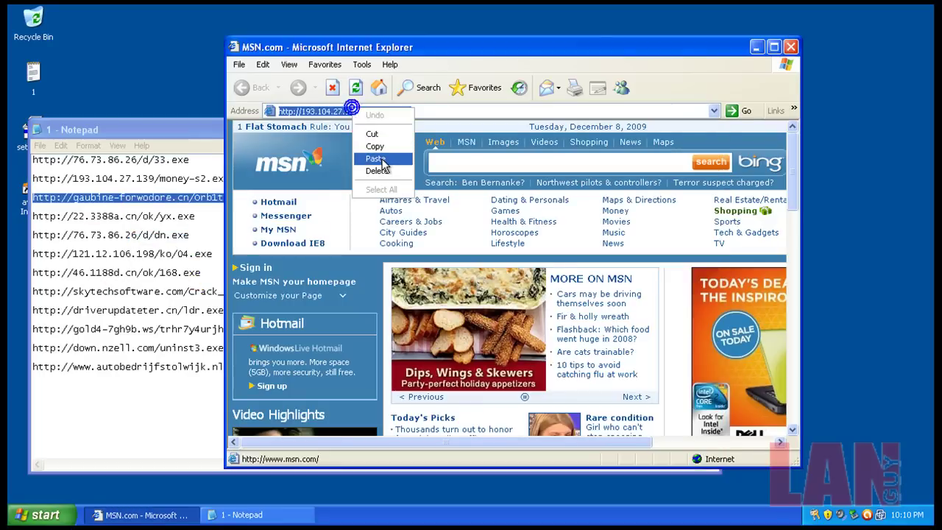
left_click(371, 157)
key("Return")
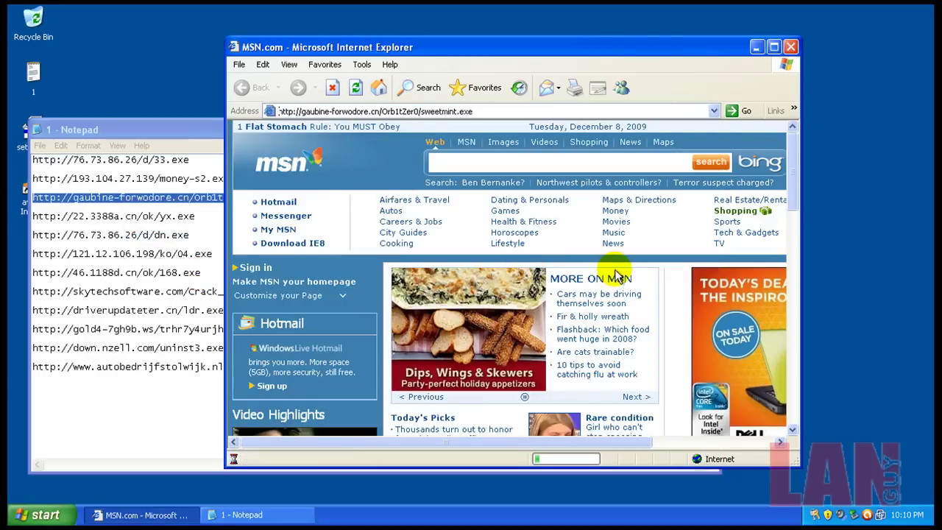
left_click(473, 272)
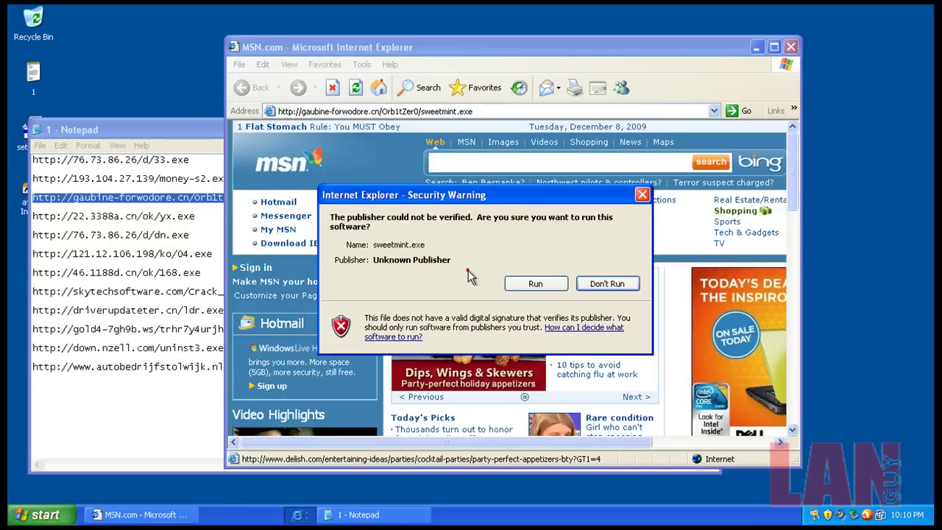
left_click(535, 281)
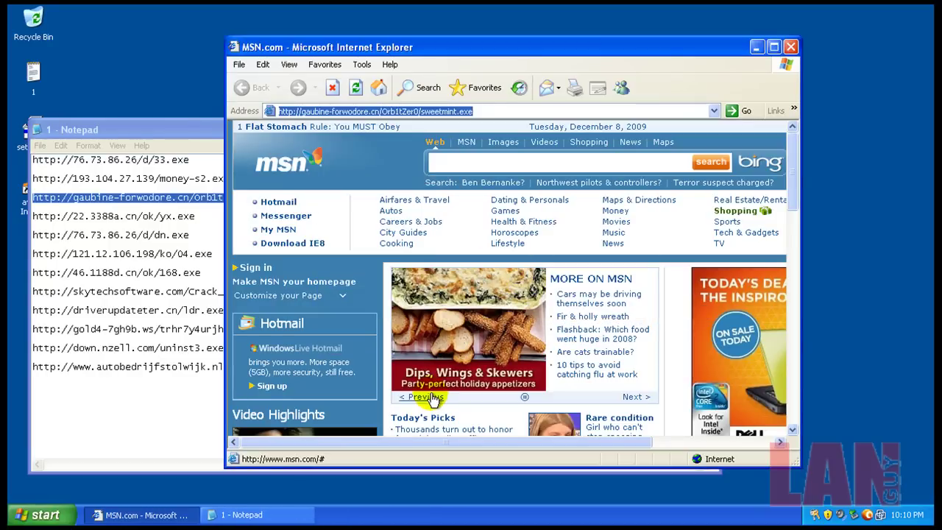
- Open the yx.exe URL in Internet Explorer and choose Run to start its download
left_click(182, 216)
double_click(183, 216)
right_click(189, 217)
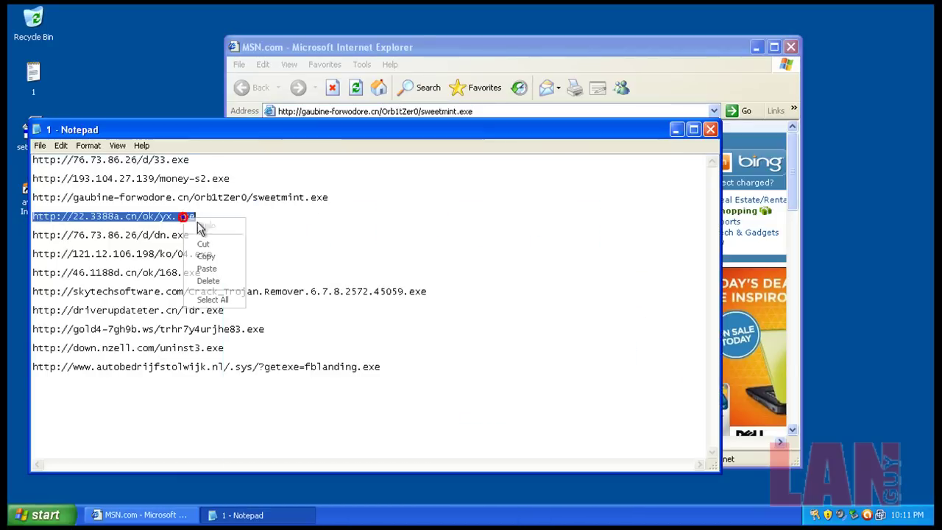
left_click(202, 255)
left_click(499, 48)
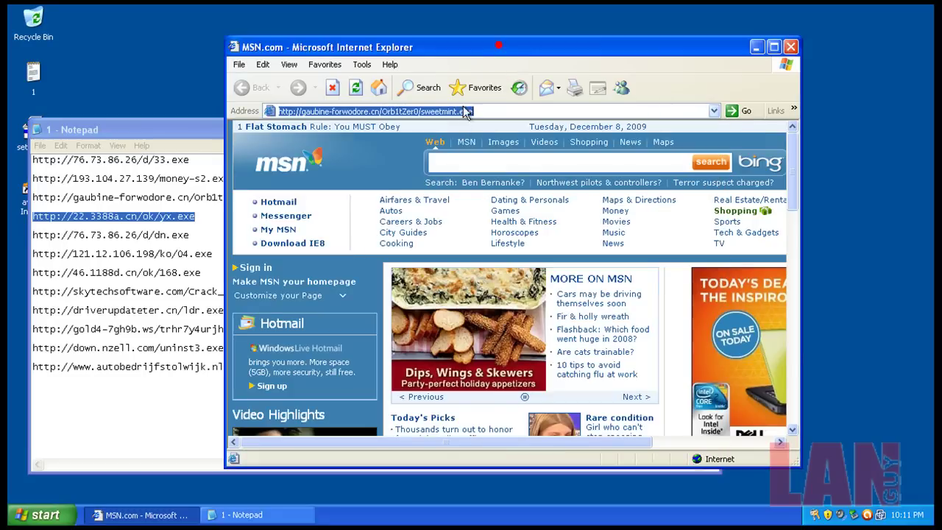
right_click(462, 112)
left_click(498, 157)
key("Return")
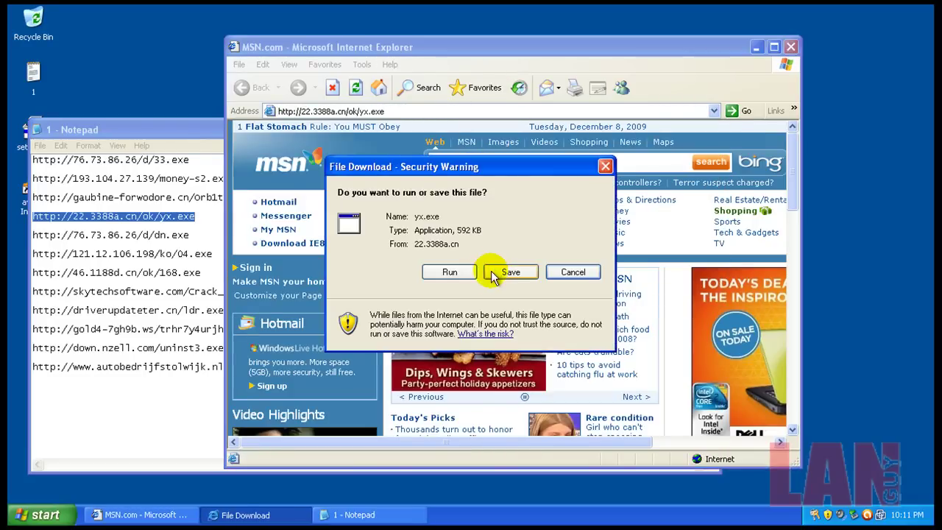
left_click(452, 270)
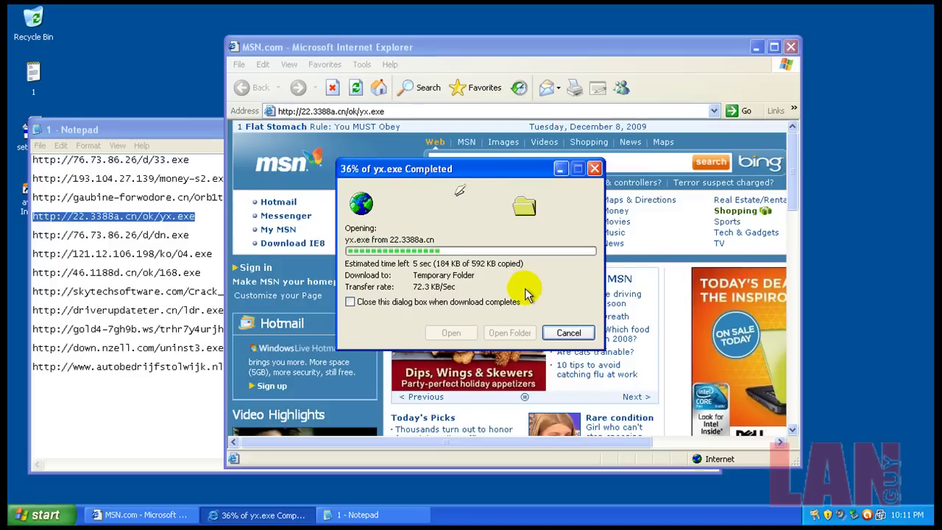
- Load the dn.exe URL, which Web Shield blocks, and confirm running the unverified yx.exe
double_click(147, 235)
right_click(149, 234)
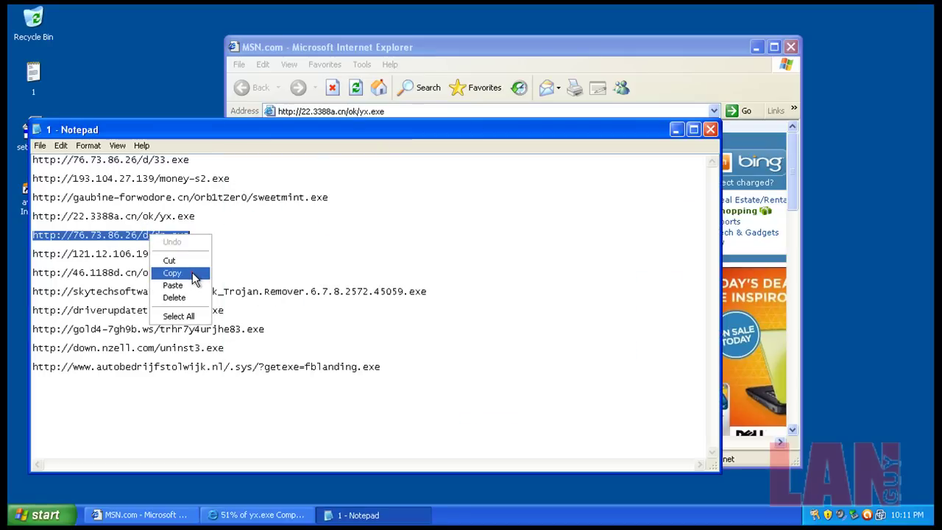
left_click(172, 273)
left_click(397, 111)
right_click(402, 119)
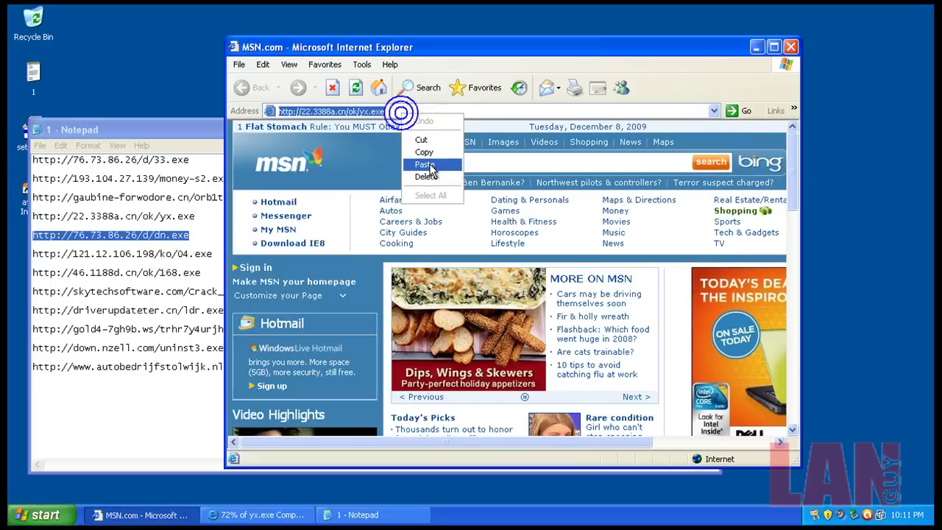
left_click(421, 163)
key("Return")
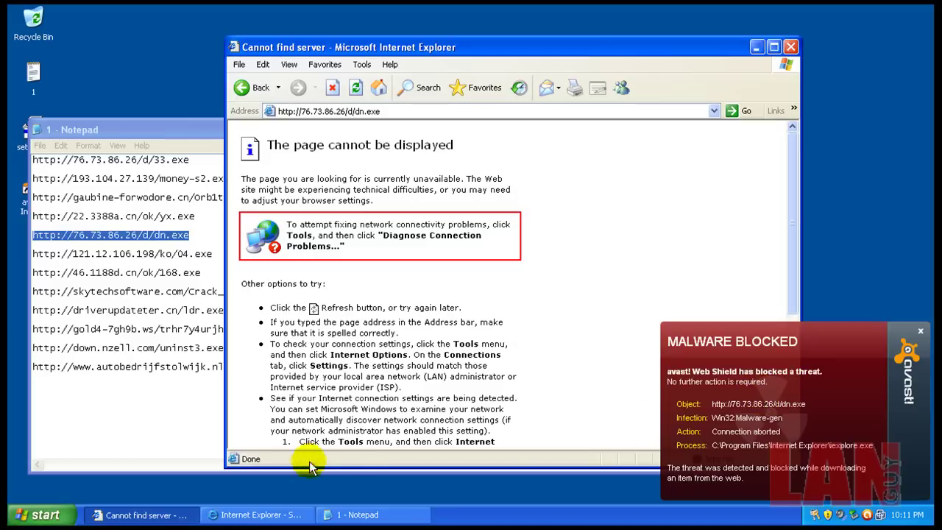
left_click(262, 513)
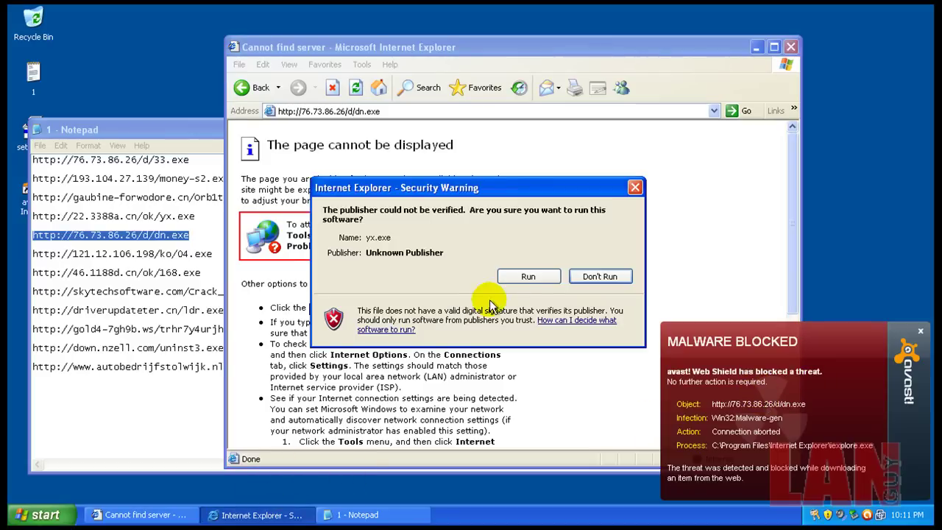
left_click(530, 277)
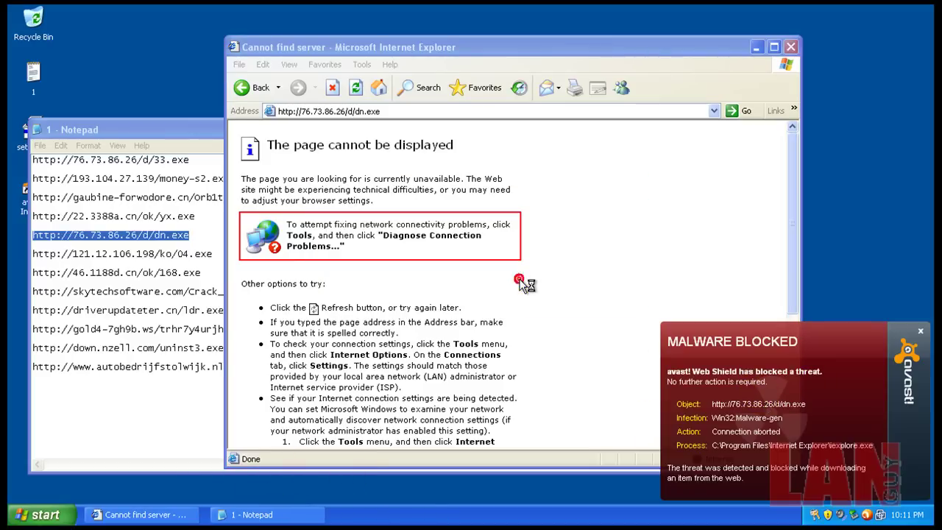
- Copy the 04.exe URL from Notepad into Internet Explorer and load it
left_click(148, 254)
double_click(147, 254)
right_click(149, 255)
left_click(193, 300)
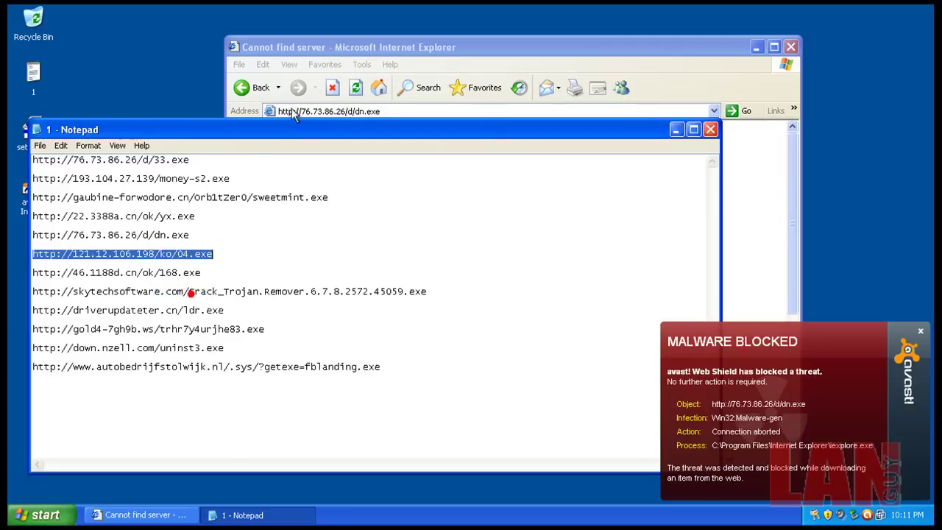
left_click(295, 111)
right_click(309, 111)
left_click(333, 165)
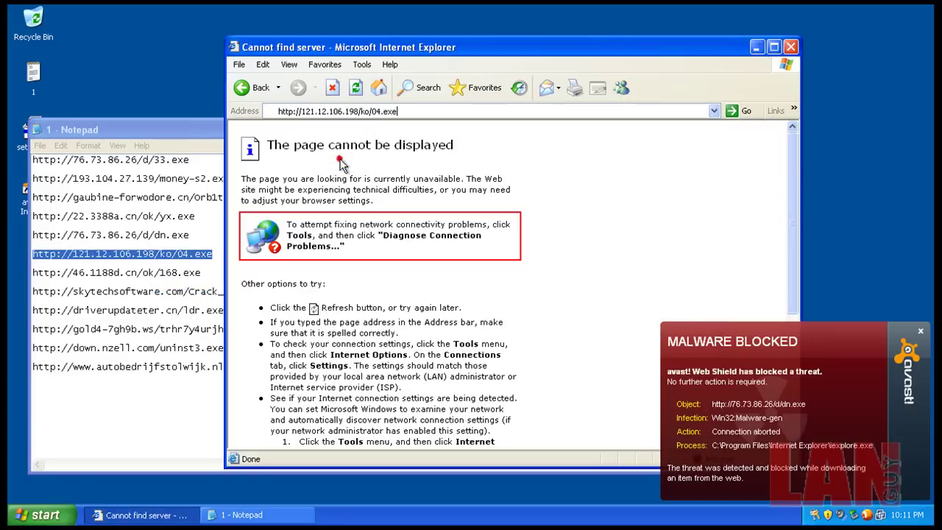
key("Return")
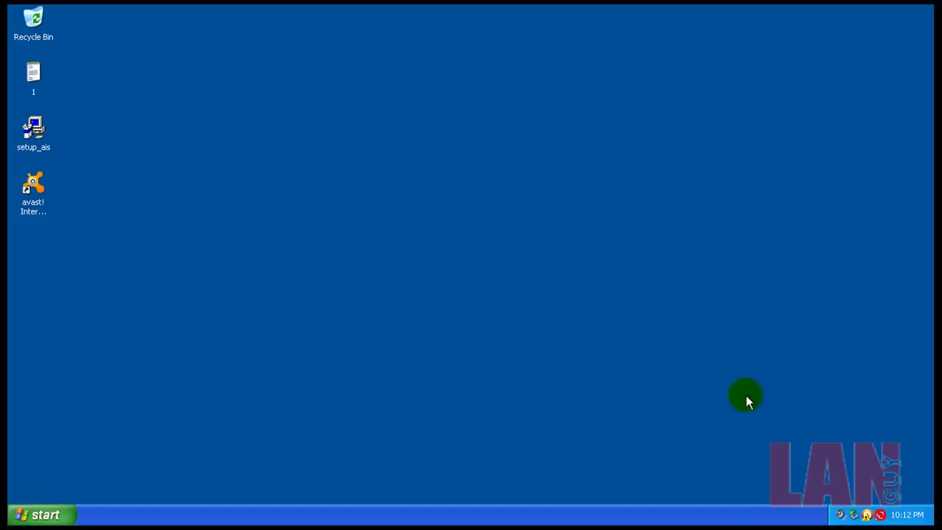
- Open avast! from the system tray to view its protection status
left_click(868, 516)
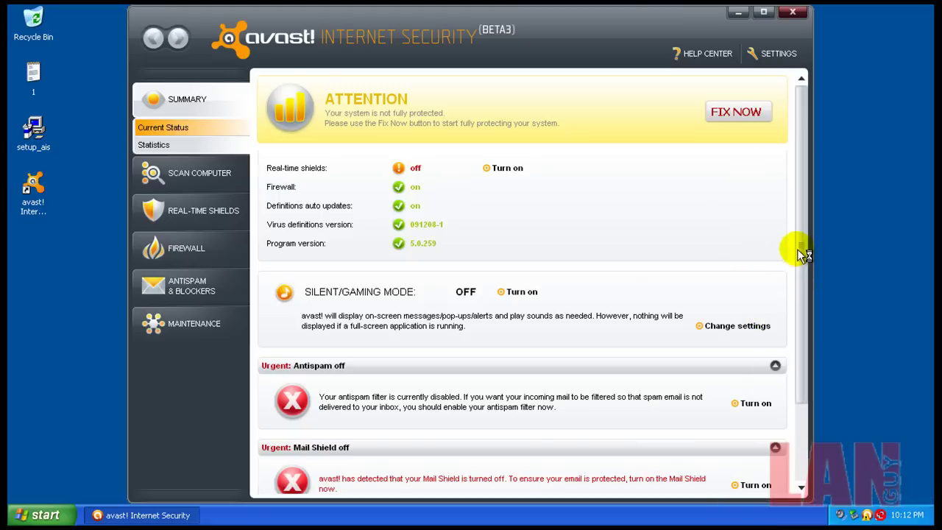
- Turn the avast! real-time shields back on, close avast!, and relaunch Internet Explorer
left_click_drag(799, 248, 807, 306)
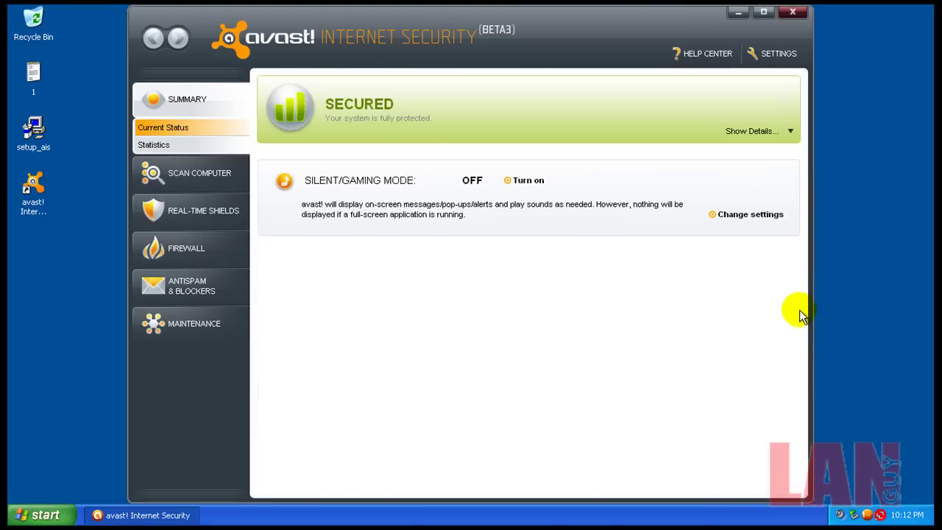
left_click(793, 15)
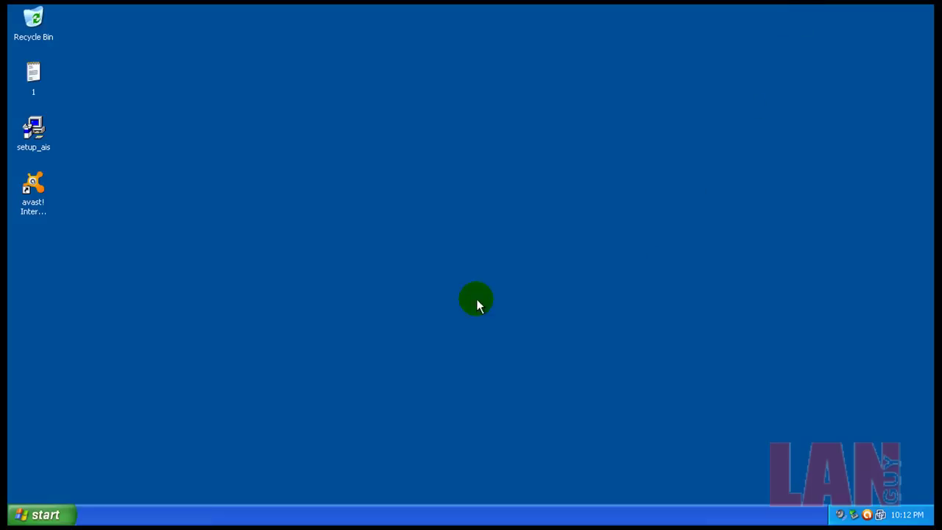
left_click(68, 511)
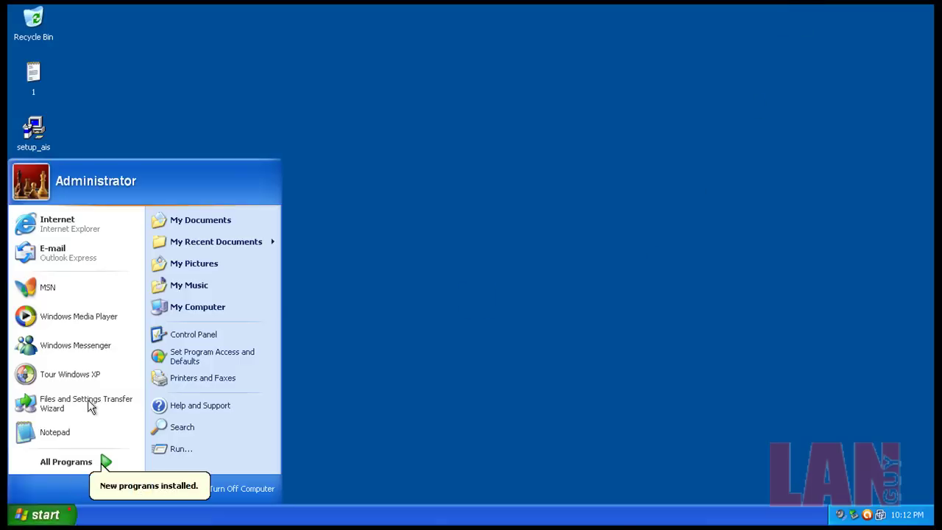
left_click(102, 224)
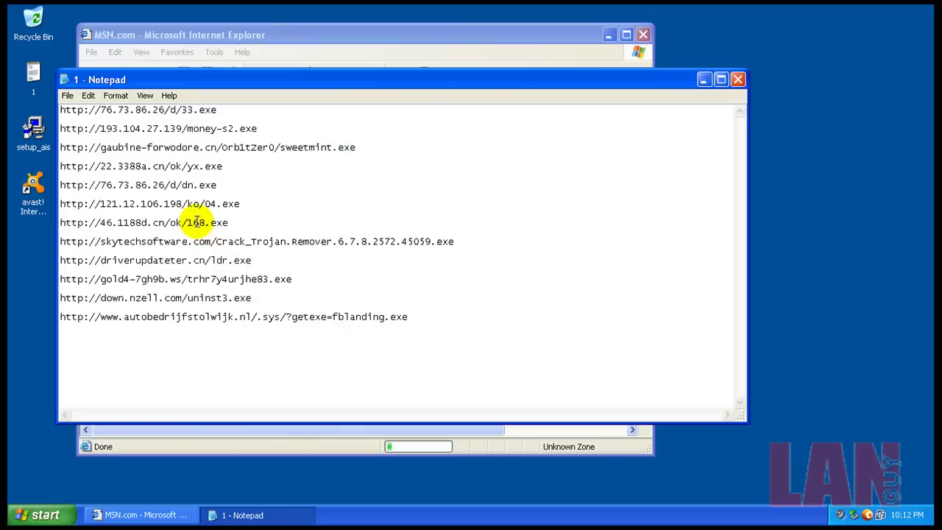
- Open the 168.exe URL in Internet Explorer, dismissing the cookie notice, and choose Run
double_click(195, 222)
right_click(198, 222)
left_click(246, 262)
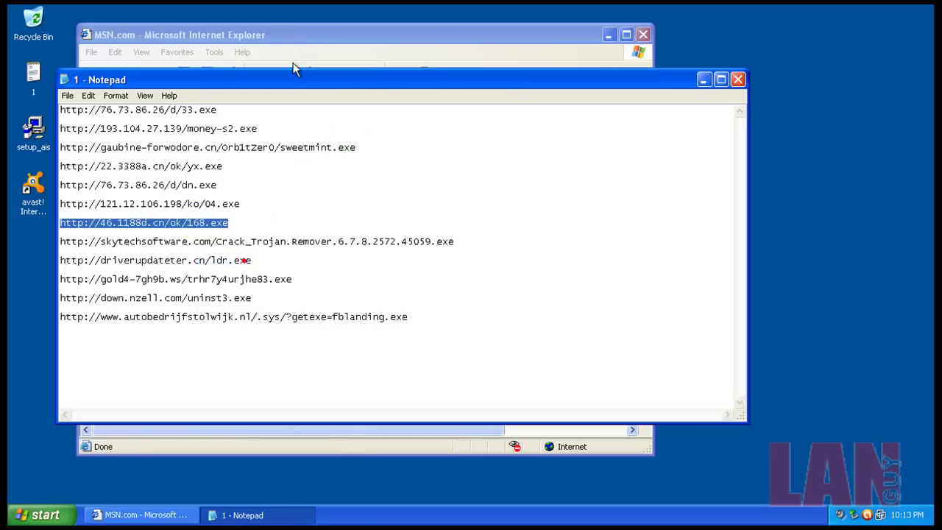
left_click(305, 34)
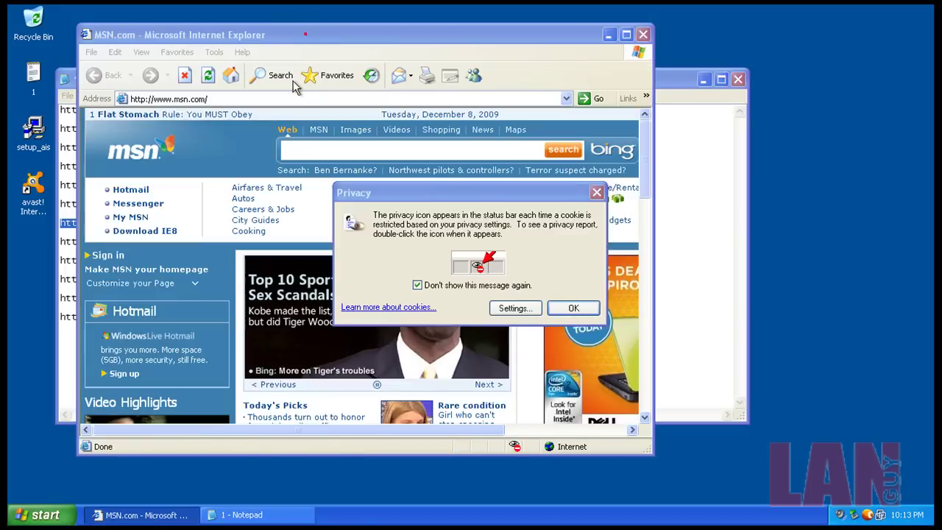
left_click(568, 308)
left_click_drag(452, 32, 601, 41)
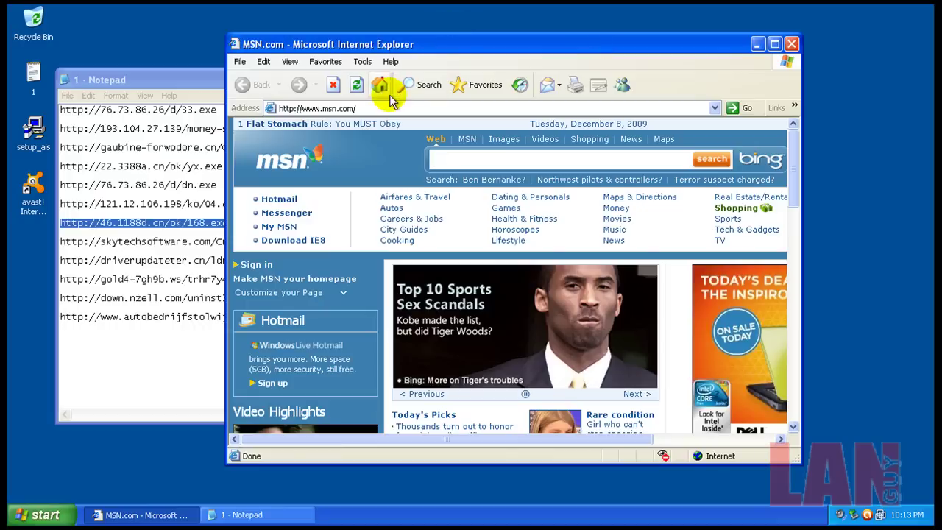
left_click(392, 109)
right_click(392, 109)
left_click(409, 159)
key("Return")
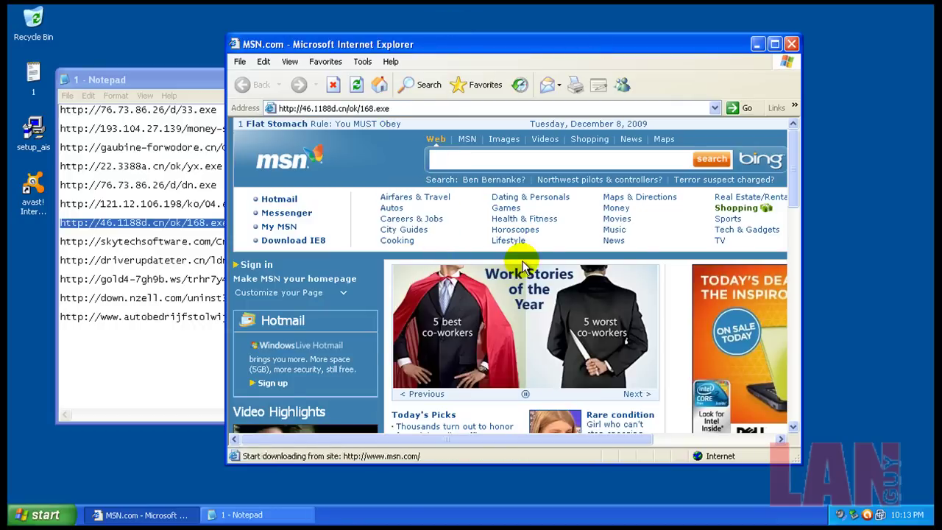
left_click(452, 271)
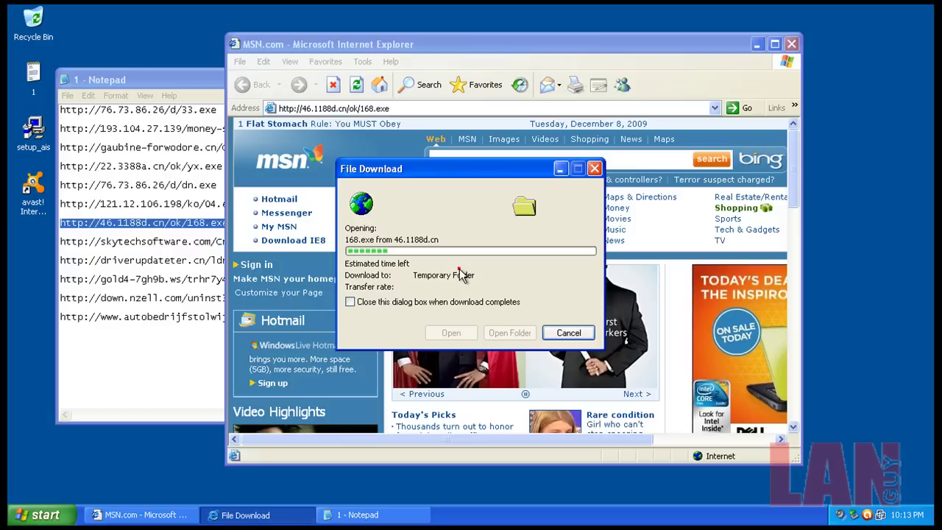
- Load the skytechsoftware download address and confirm running 168.exe despite the security warning
double_click(169, 243)
right_click(169, 243)
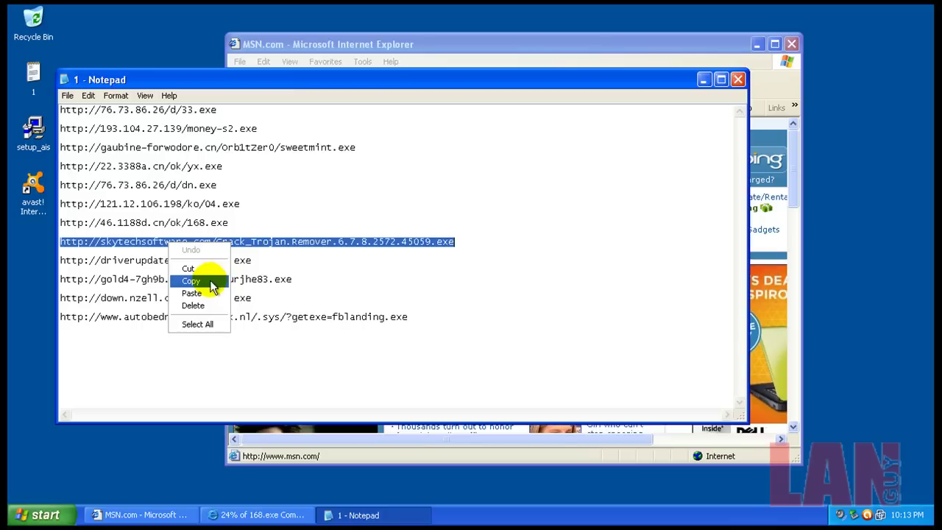
left_click(208, 279)
left_click(466, 52)
right_click(431, 108)
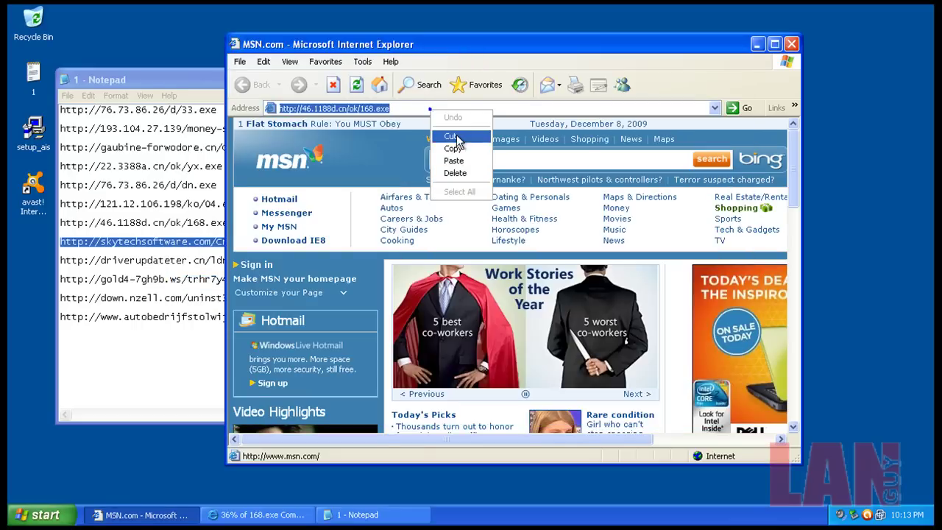
left_click(457, 160)
key("Return")
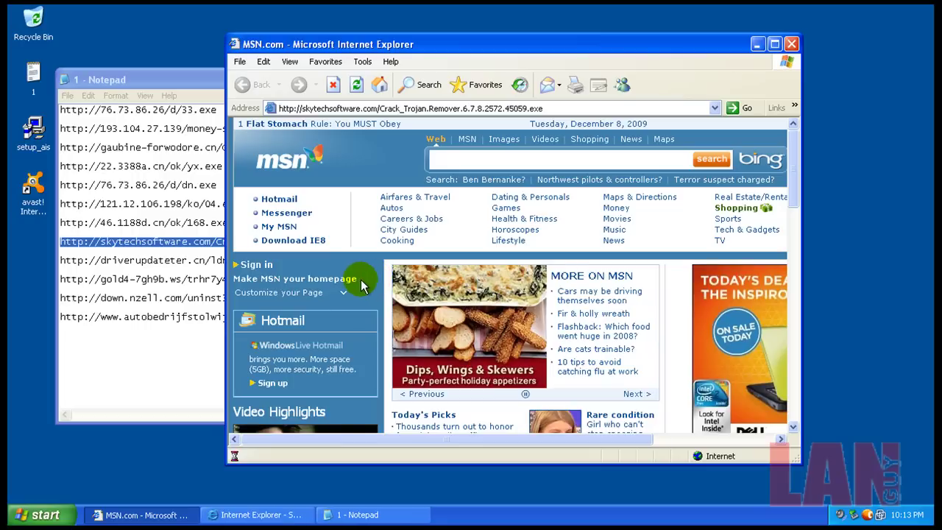
left_click(269, 515)
left_click(528, 276)
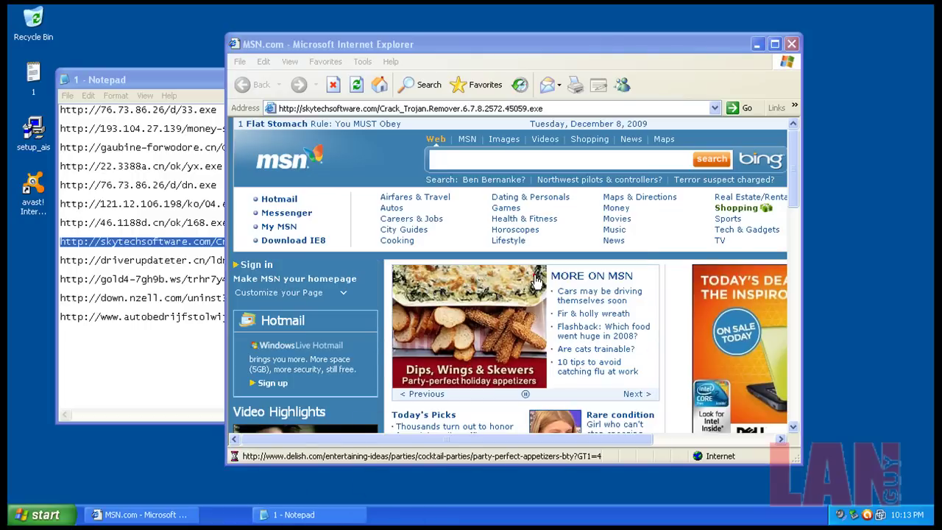
- Load the driverupdateter.cn ldr.exe download address, bringing up its run-or-save prompt
left_click(206, 259)
double_click(209, 260)
right_click(210, 261)
left_click(240, 299)
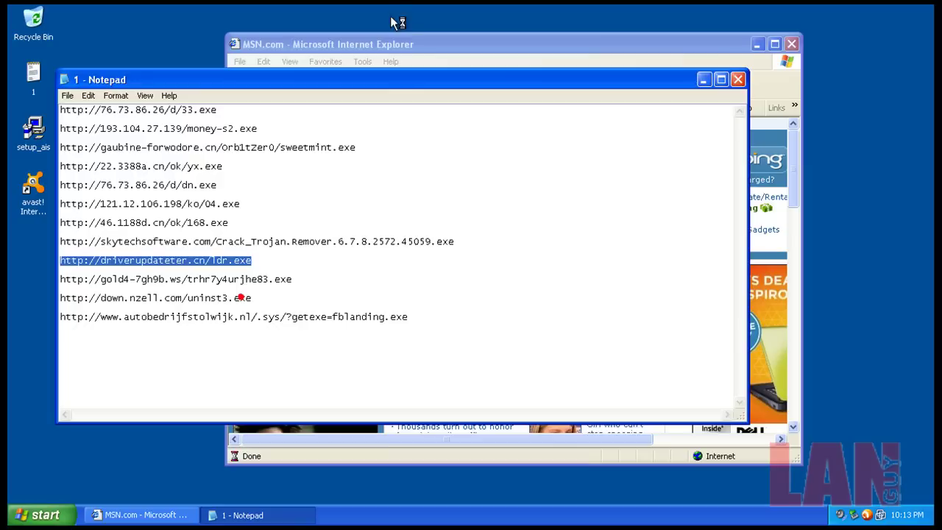
left_click(410, 42)
right_click(403, 105)
left_click(425, 155)
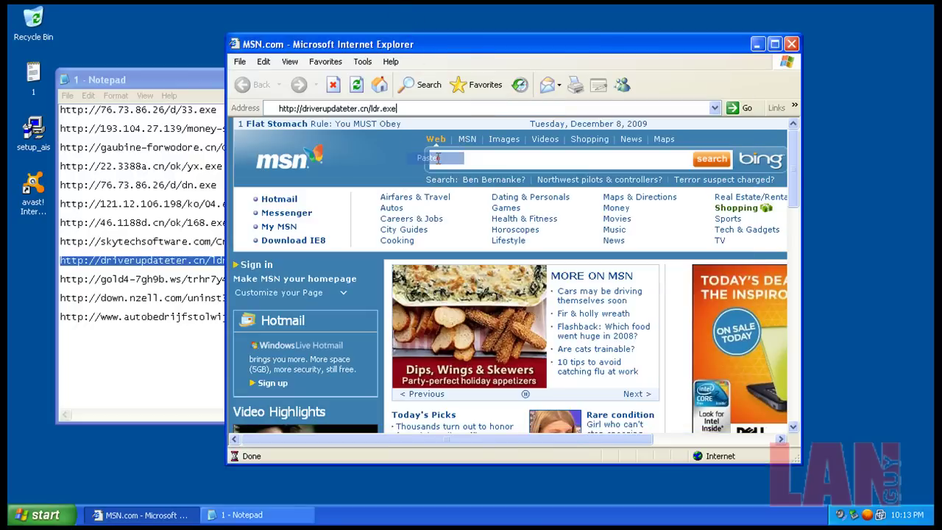
key("Return")
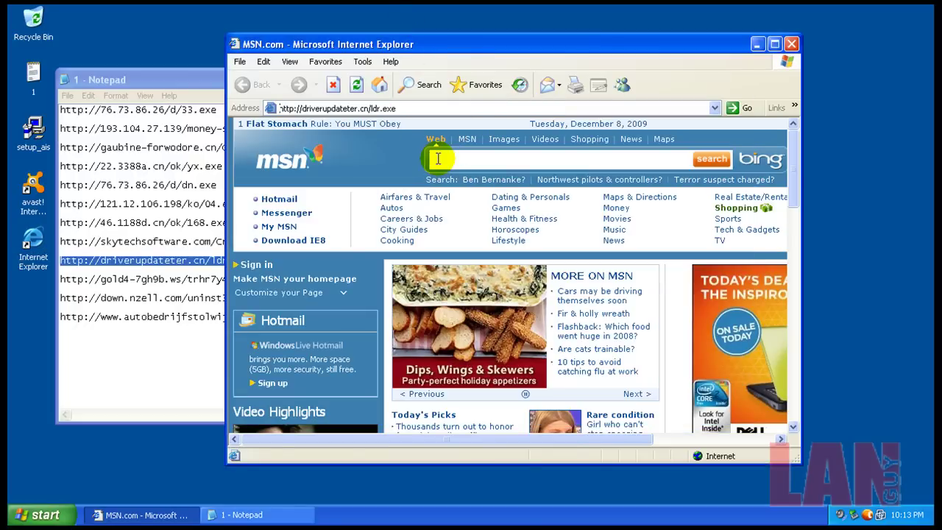
double_click(31, 247)
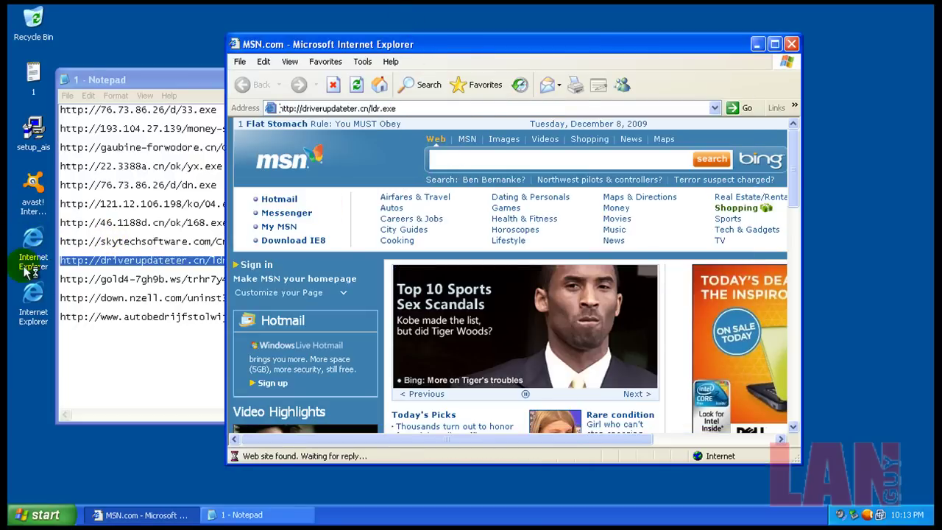
left_click(34, 287)
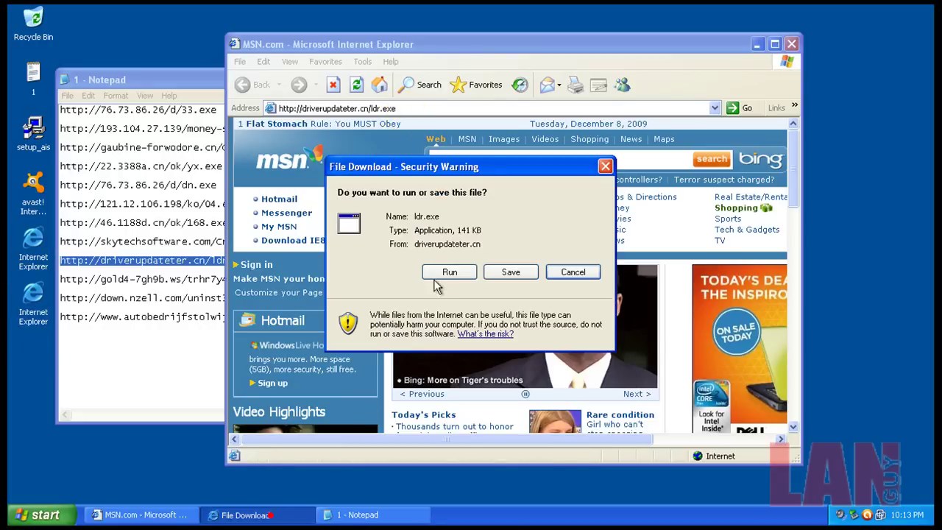
- Run ldr.exe, then load the gold4 address and run the unverified trhr7y4urjhe83.exe
left_click(451, 271)
double_click(187, 280)
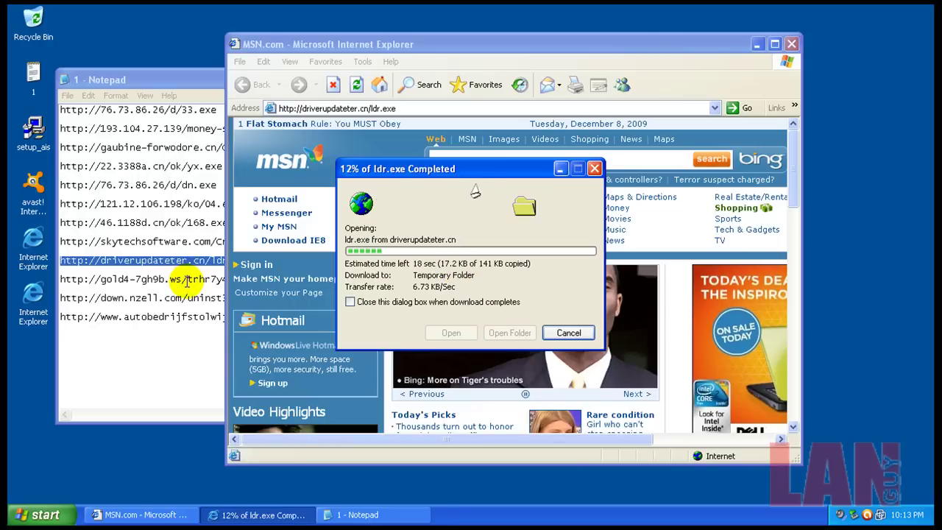
right_click(187, 280)
left_click(235, 313)
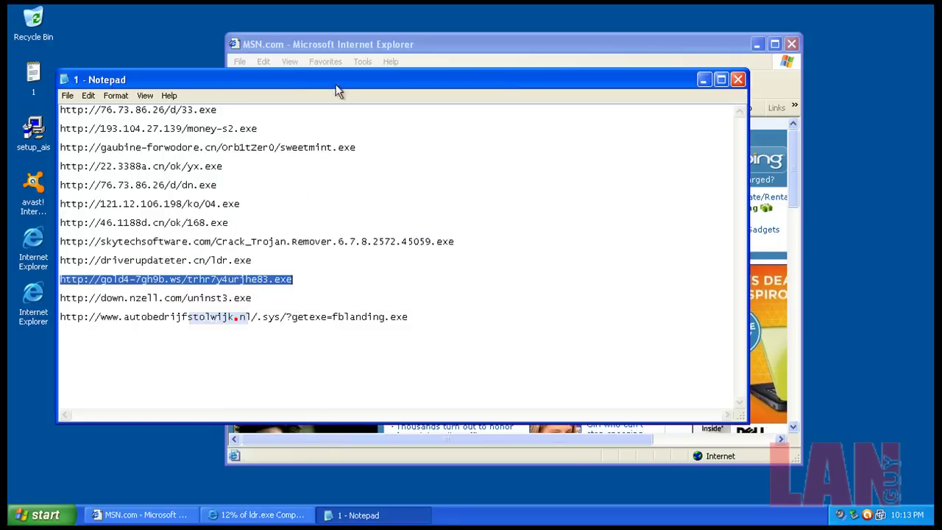
left_click(363, 44)
right_click(383, 109)
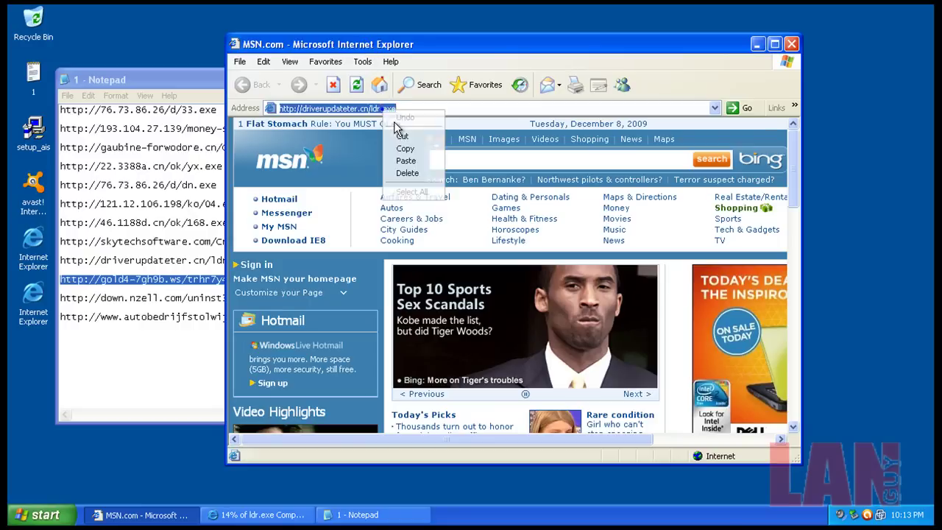
left_click(426, 158)
key("Return")
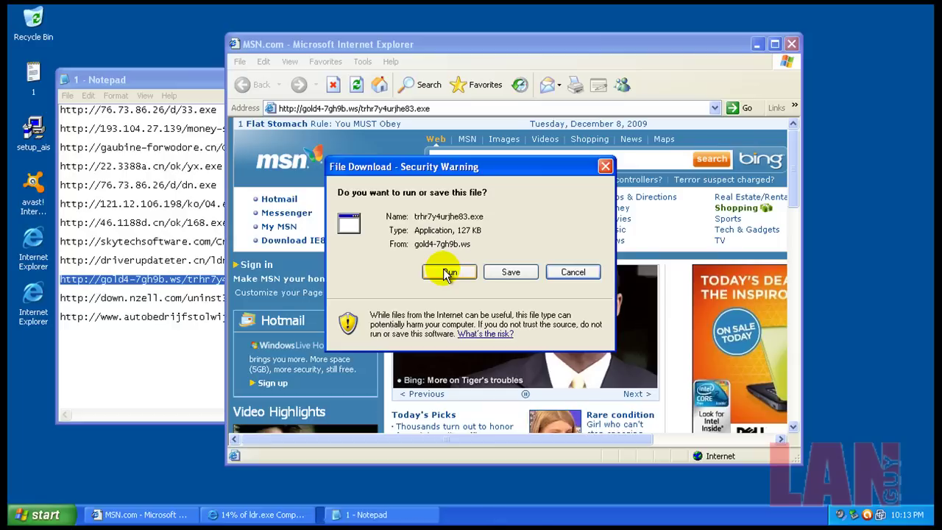
left_click(447, 271)
left_click(522, 284)
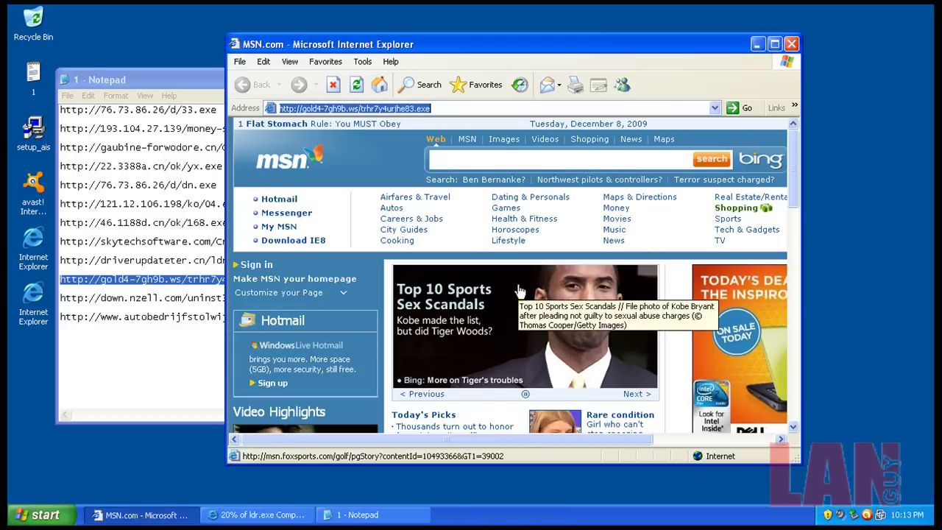
- Load the down.nzell address from the Notepad list and run the unverified uninst3.exe
left_click(208, 310)
double_click(212, 301)
right_click(211, 299)
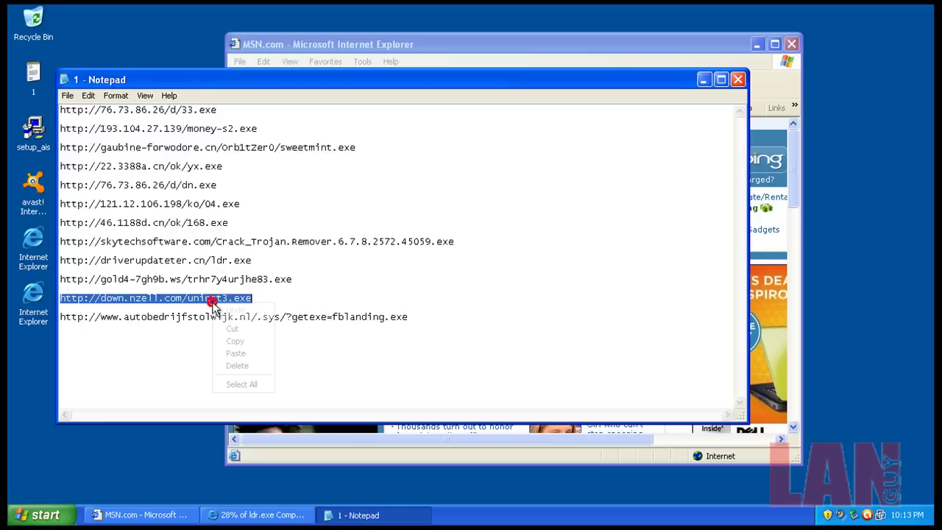
left_click(235, 339)
left_click(425, 43)
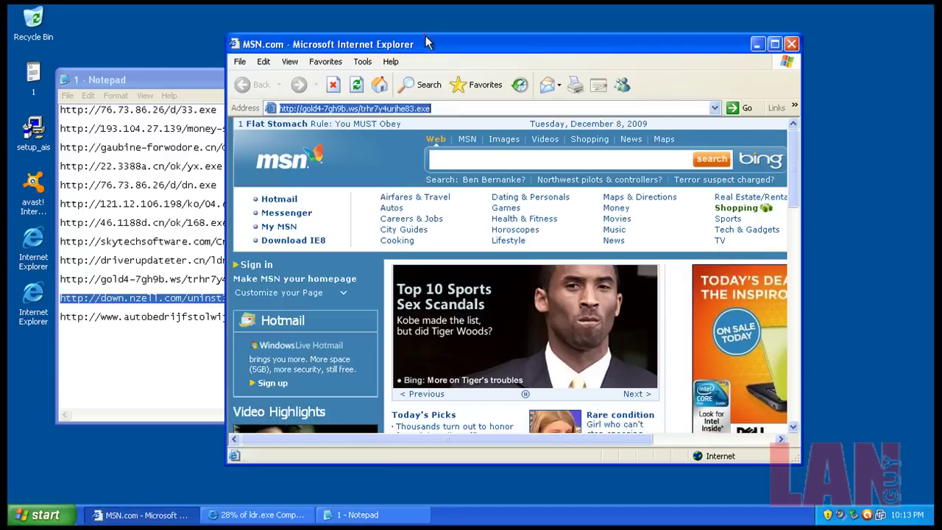
right_click(414, 109)
left_click(445, 158)
key("Return")
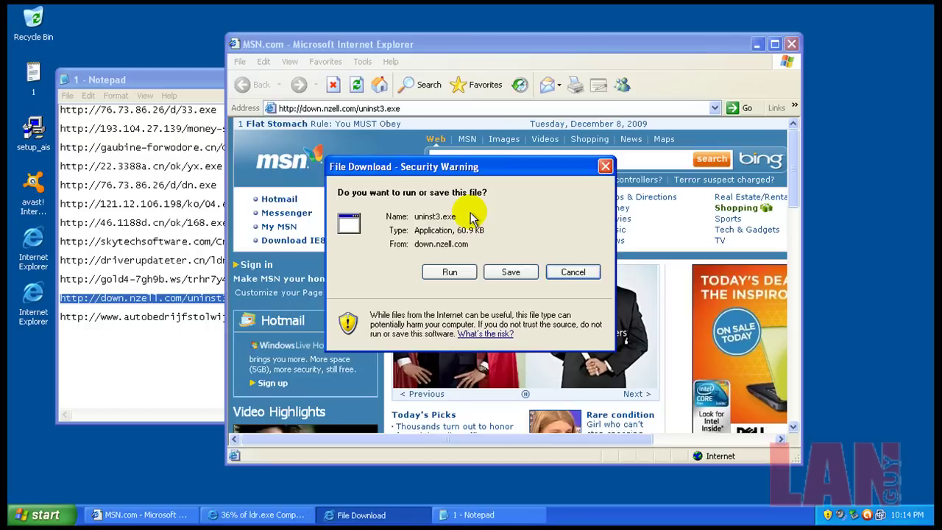
left_click(524, 270)
left_click(508, 282)
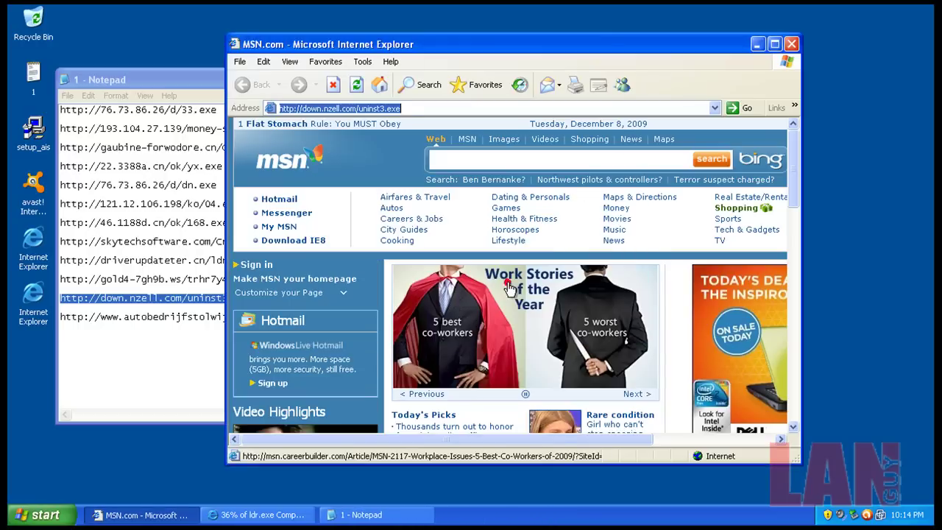
- Load the last autobedrijfstolwijk address in the browser and close Notepad
left_click(213, 315)
double_click(213, 315)
right_click(215, 324)
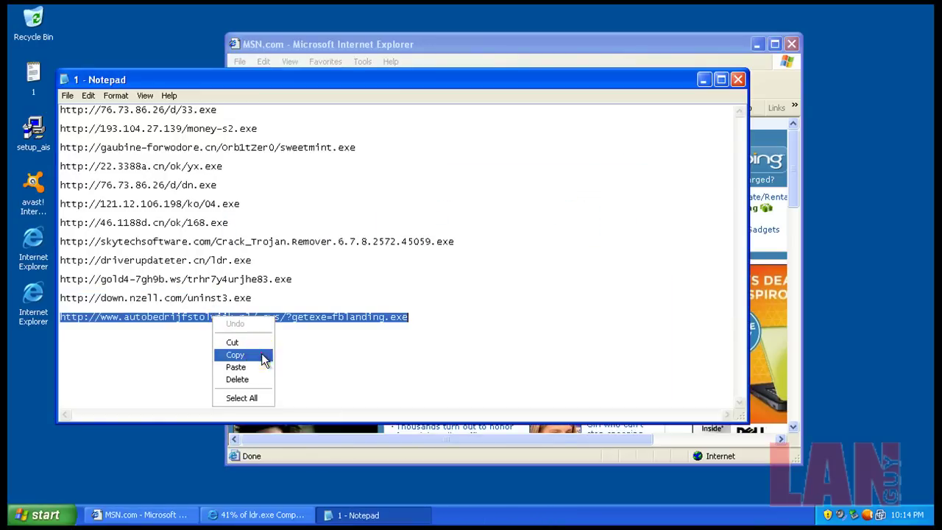
left_click(261, 354)
left_click(738, 79)
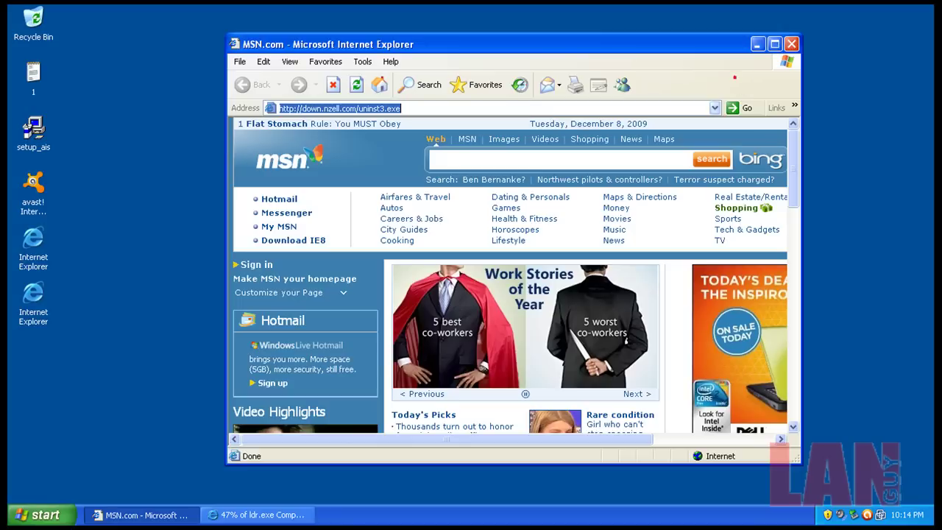
right_click(547, 108)
left_click(571, 157)
key("Return")
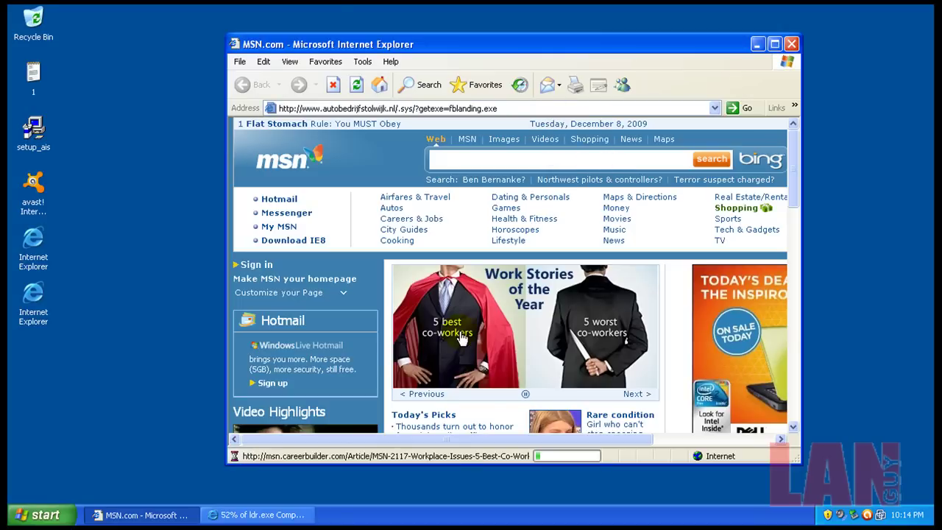
- Run ldr.exe once downloaded, close Internet Explorer and dismiss the activation reminder
left_click(266, 517)
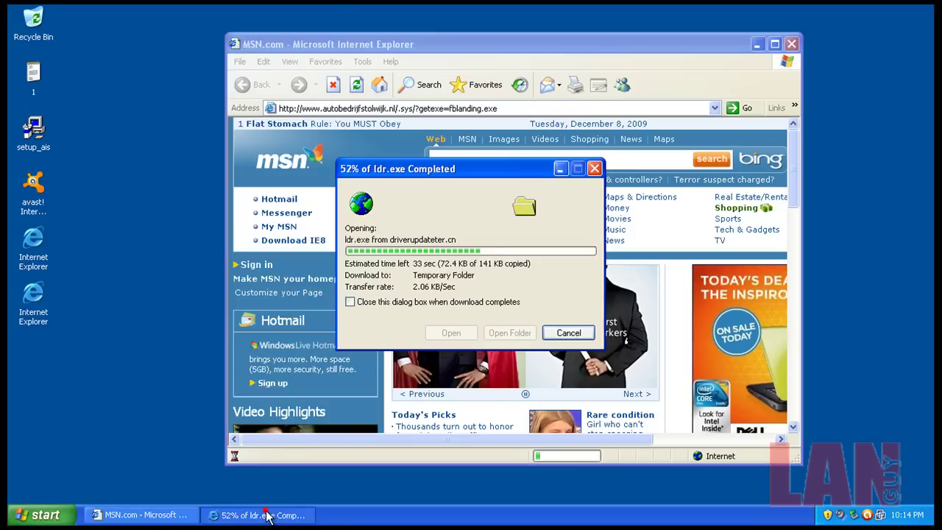
left_click(267, 515)
left_click(757, 44)
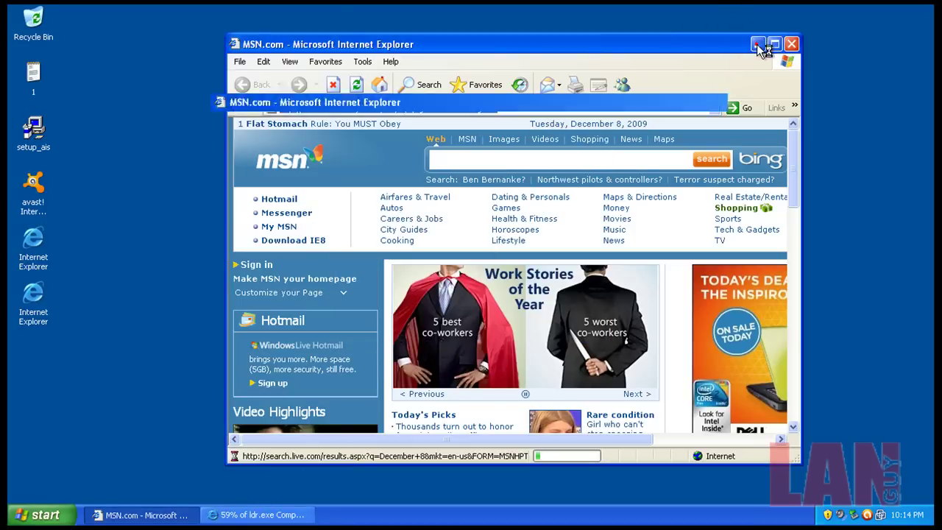
left_click(177, 517)
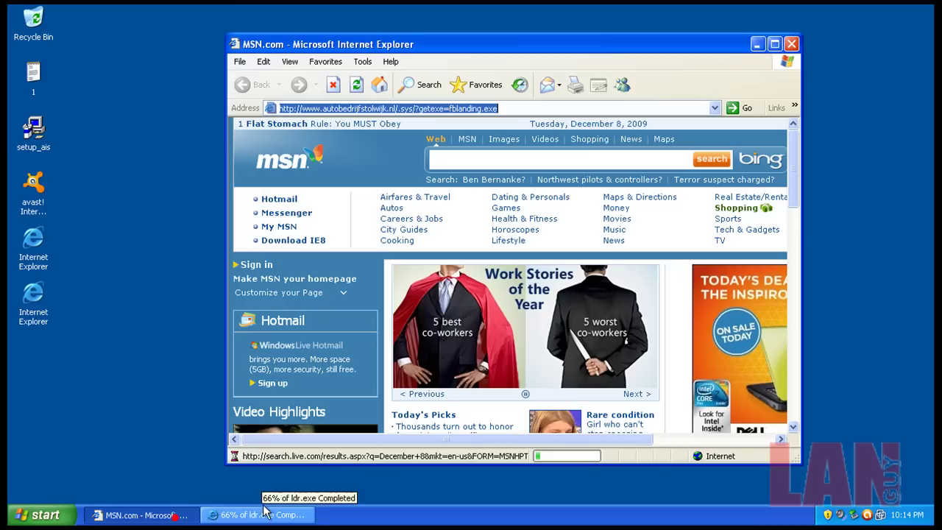
left_click(258, 515)
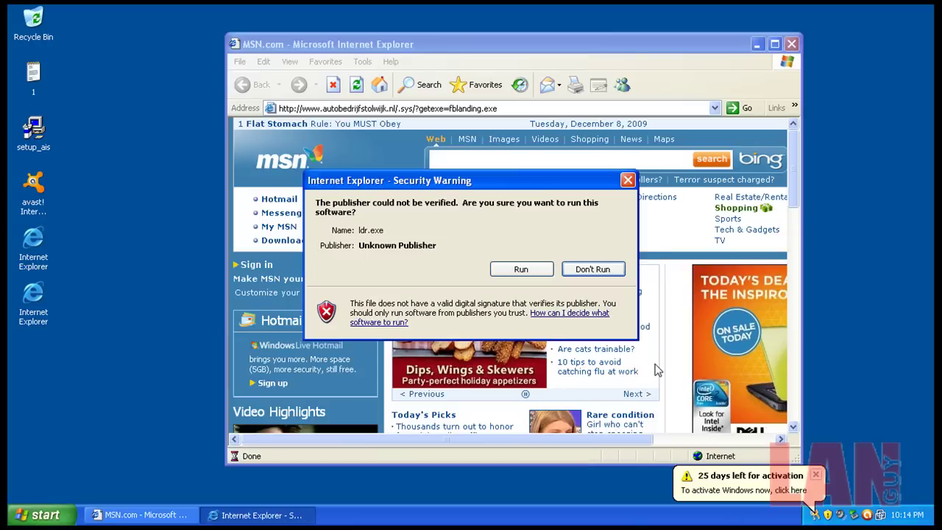
left_click(527, 269)
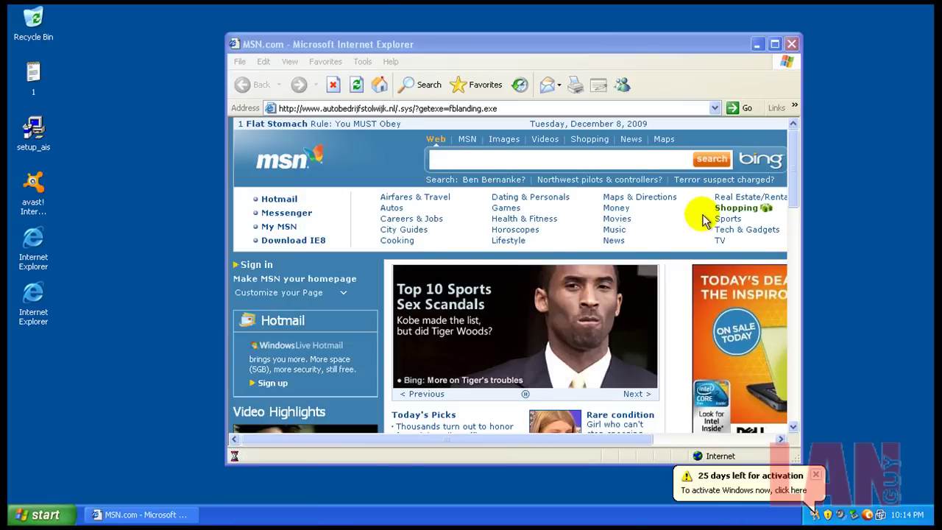
left_click(792, 45)
left_click(821, 476)
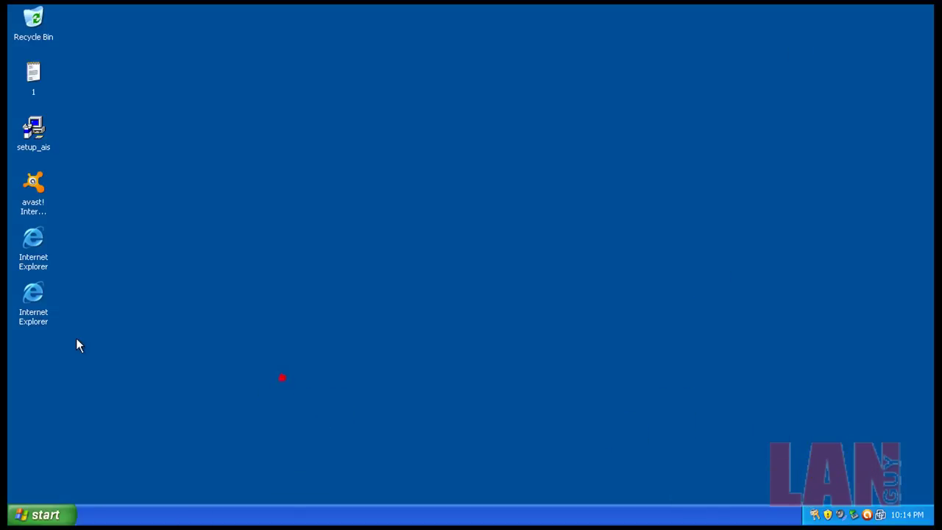
right_click(153, 521)
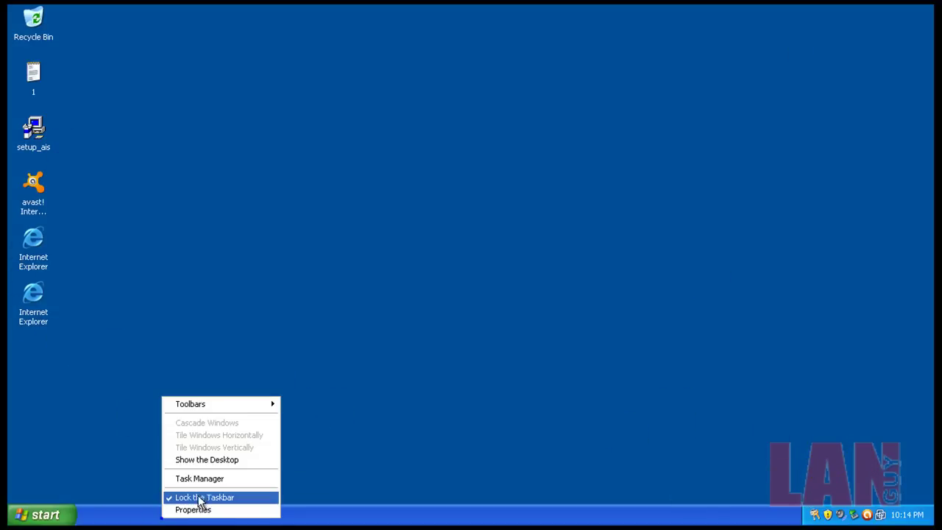
left_click(210, 481)
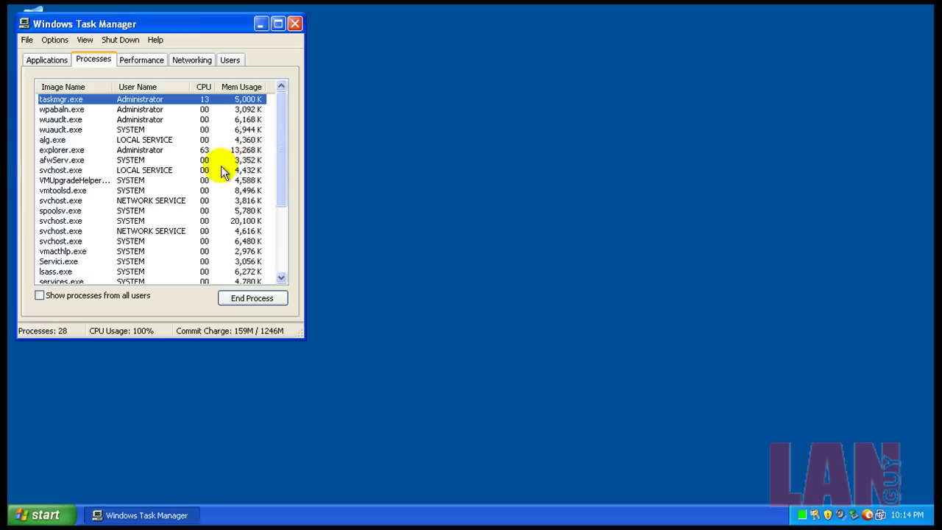
left_click(85, 86)
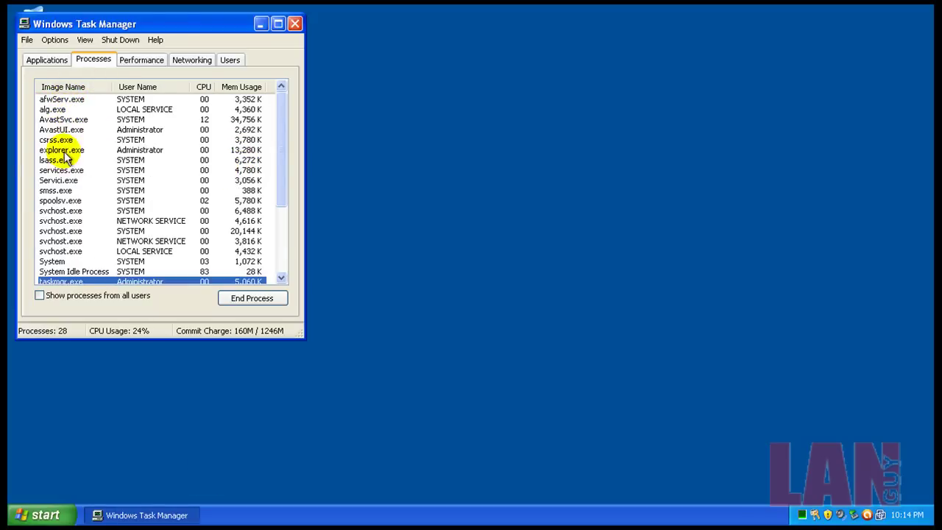
scroll(65, 171, "down", 2)
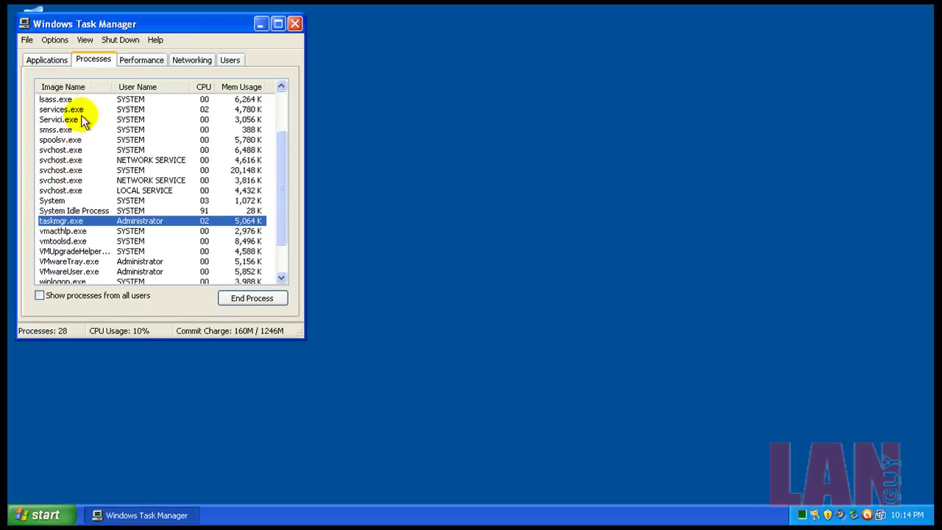
scroll(78, 191, "down", 2)
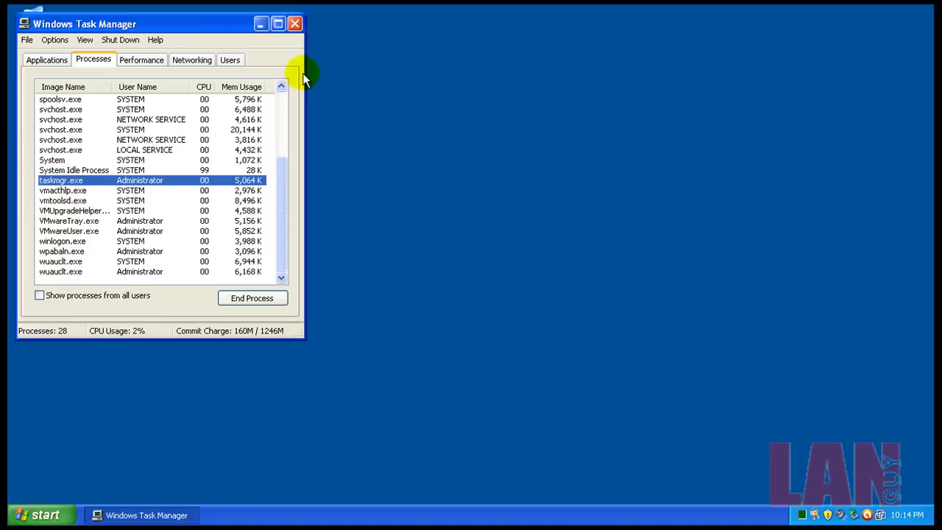
left_click(295, 23)
left_click(866, 515)
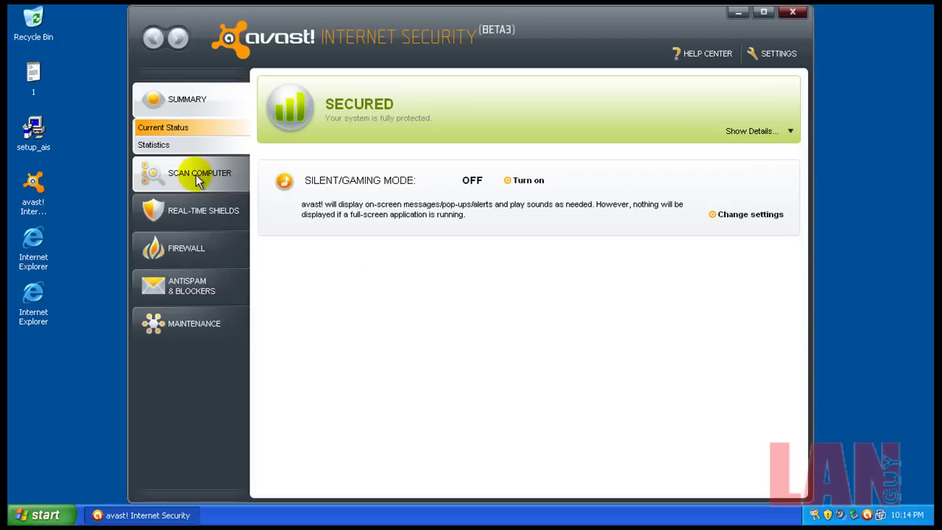
- Under Scan Computer, expand Full system scan details and switch Scan PUP on
left_click(196, 174)
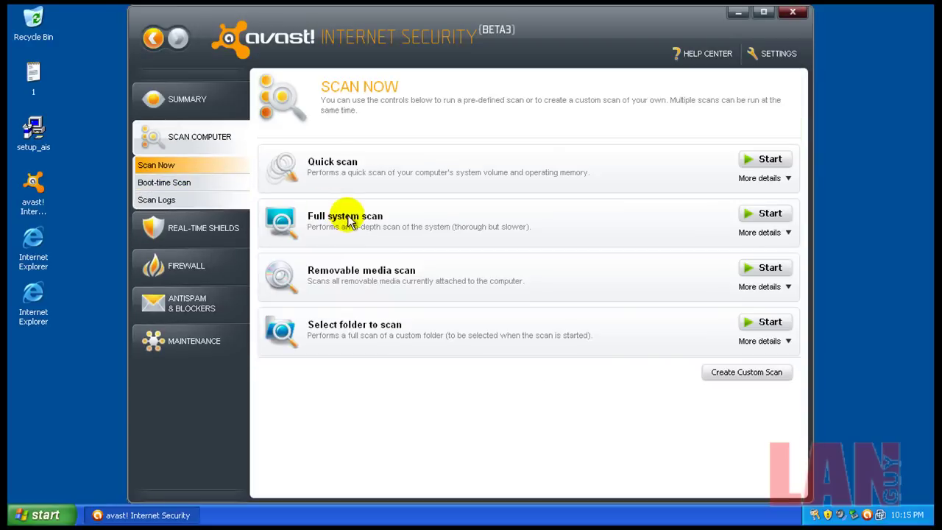
left_click(773, 233)
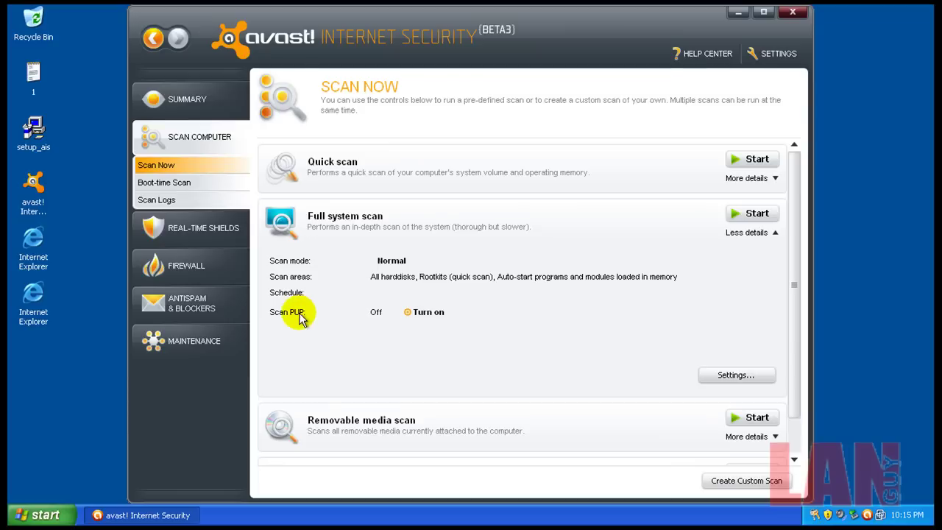
left_click(429, 315)
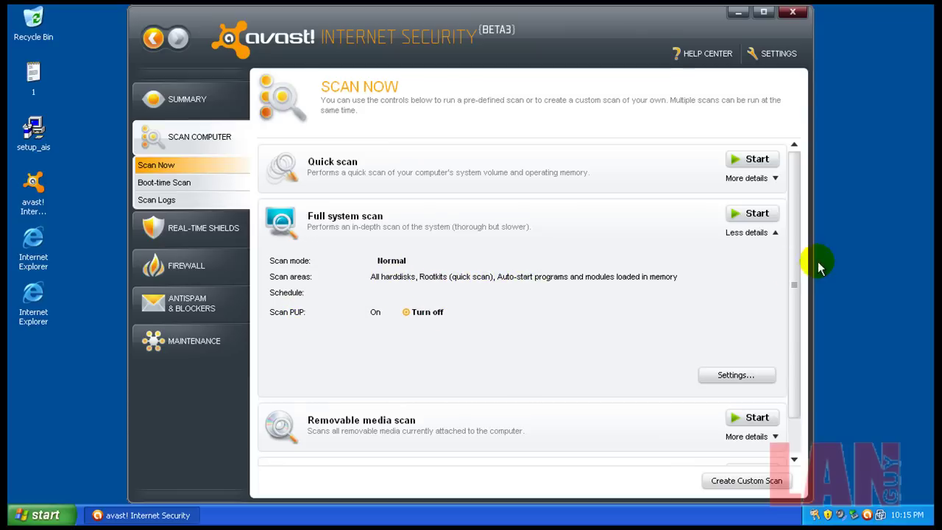
- Browse the full scan's Performance, Report file, Exclusions and Scheduling settings
left_click(763, 377)
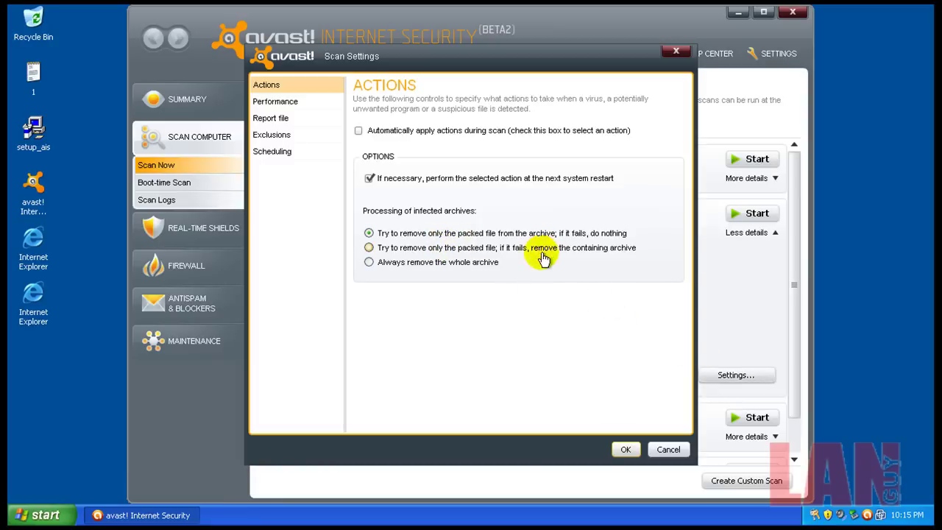
left_click(282, 105)
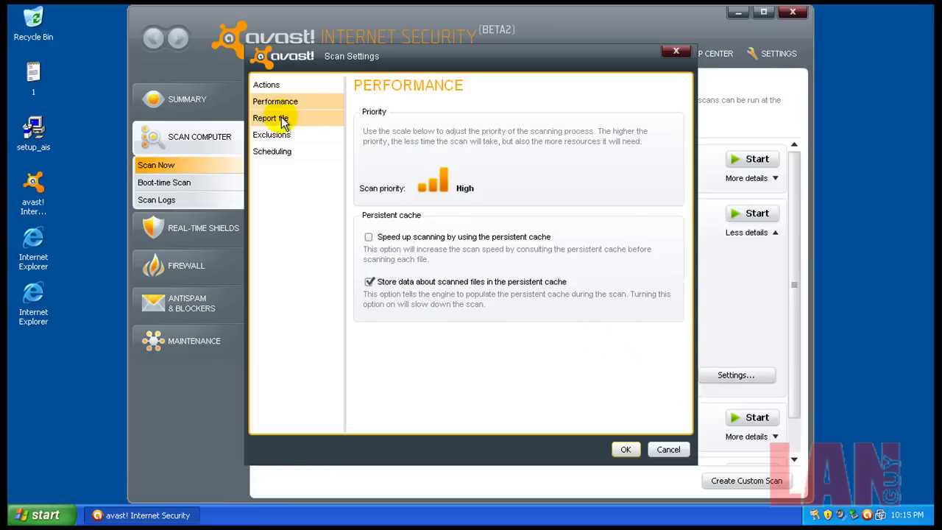
left_click(282, 120)
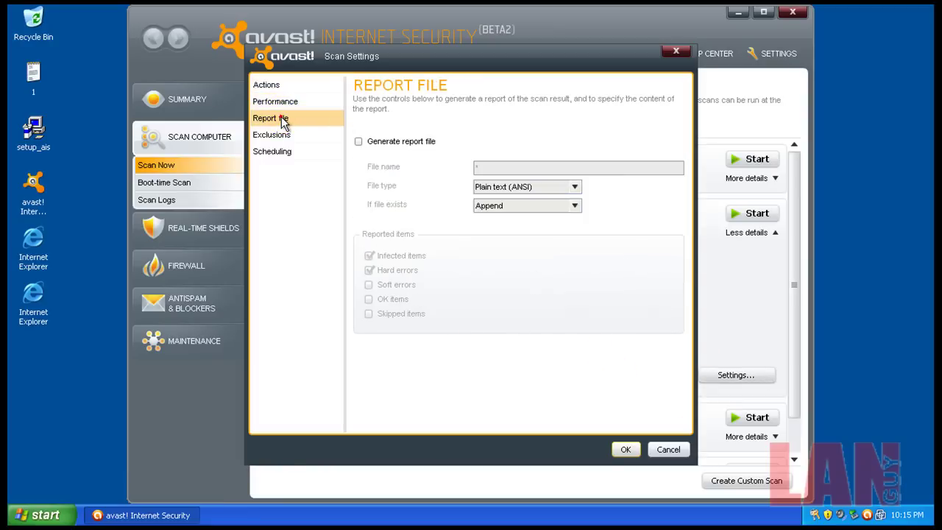
left_click(272, 136)
left_click(274, 152)
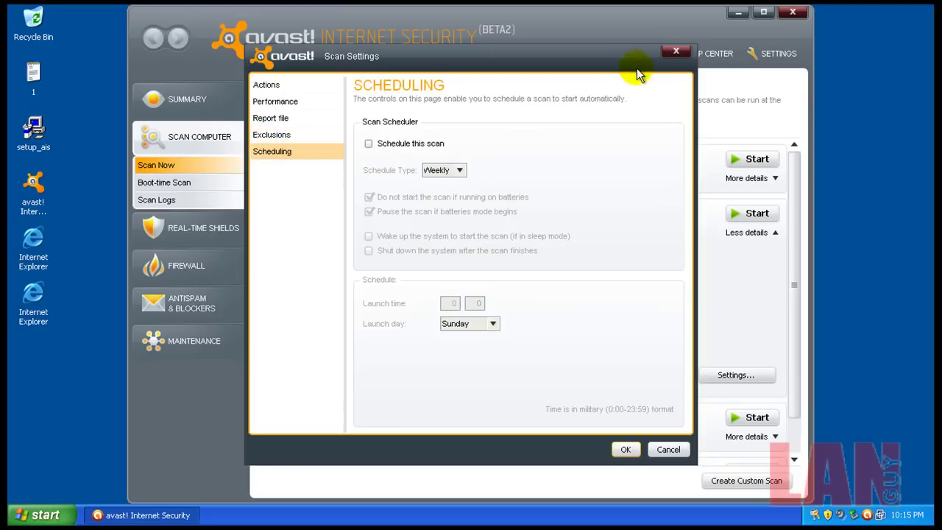
- Run the full system scan, check that money-s2[1].exe went to Chest, and close avast
left_click(626, 449)
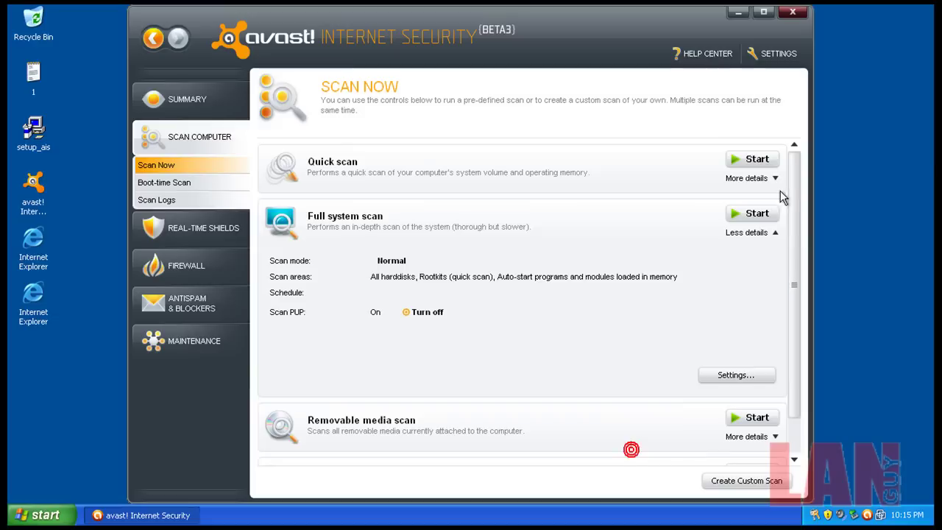
left_click(752, 213)
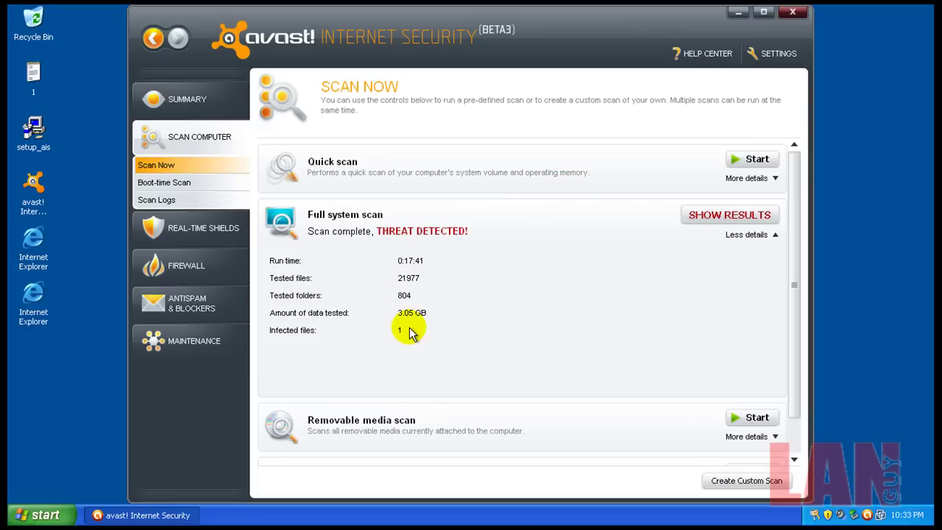
left_click(692, 214)
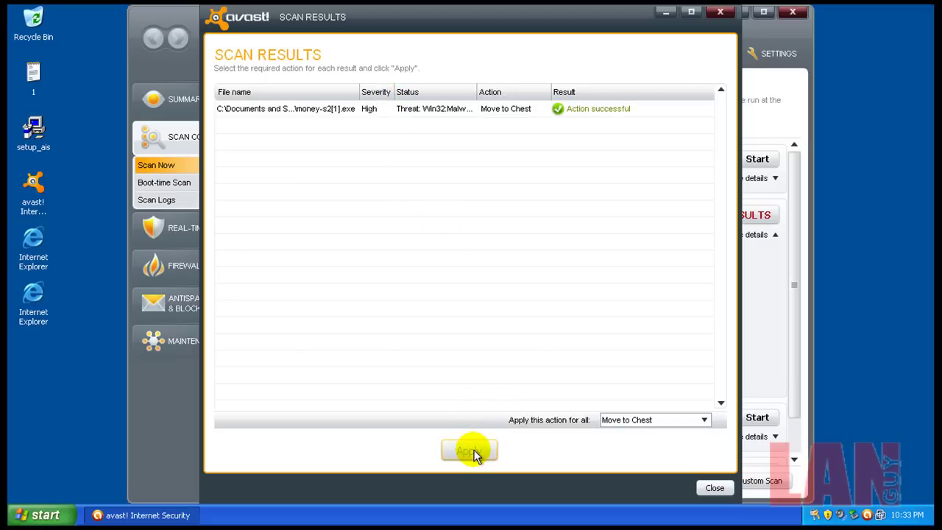
left_click(716, 488)
left_click(800, 13)
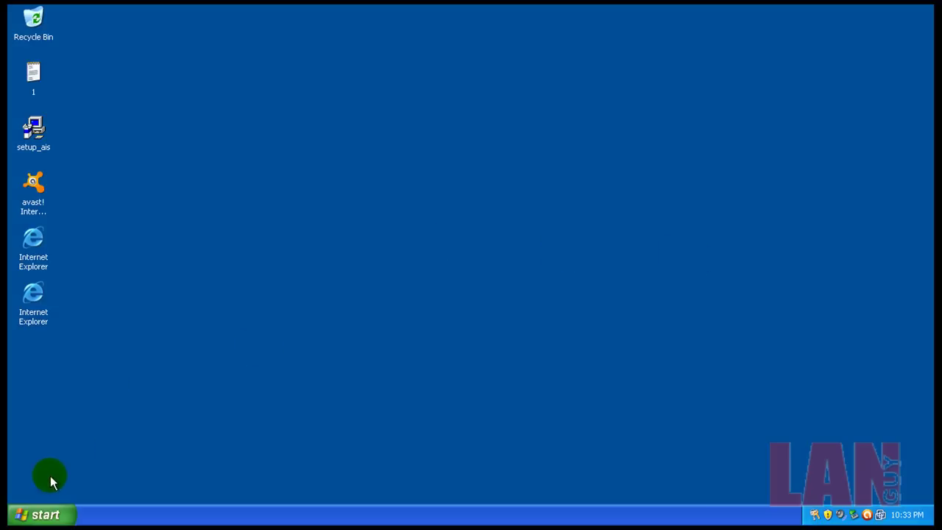
- Restart Windows XP via Start > Turn Off Computer > Restart
left_click(42, 515)
left_click(254, 489)
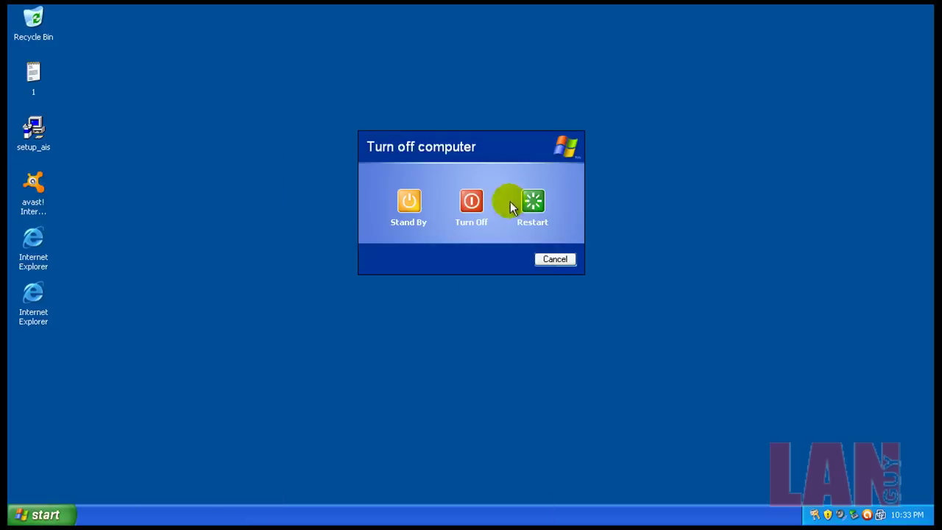
left_click(530, 201)
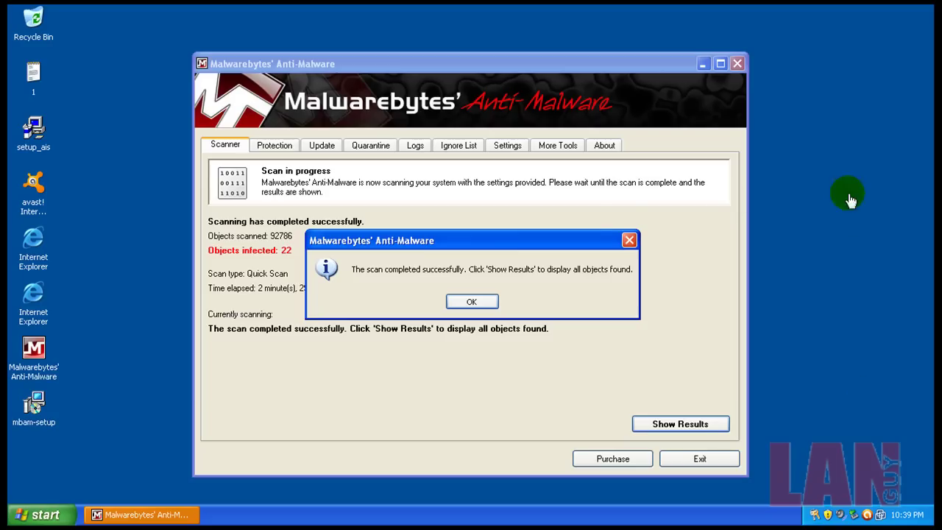
- Show Malwarebytes' infected objects sorted by vendor, with wider Items column and window
left_click(475, 302)
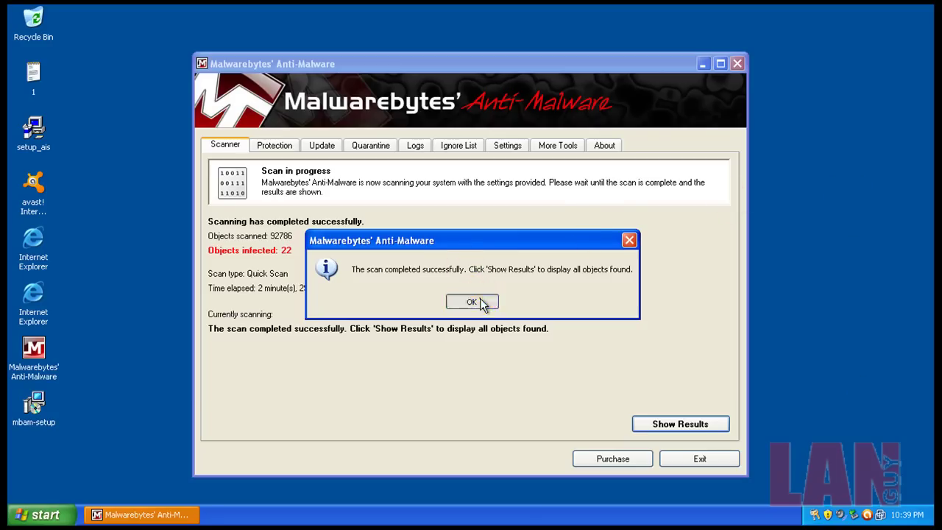
left_click(696, 426)
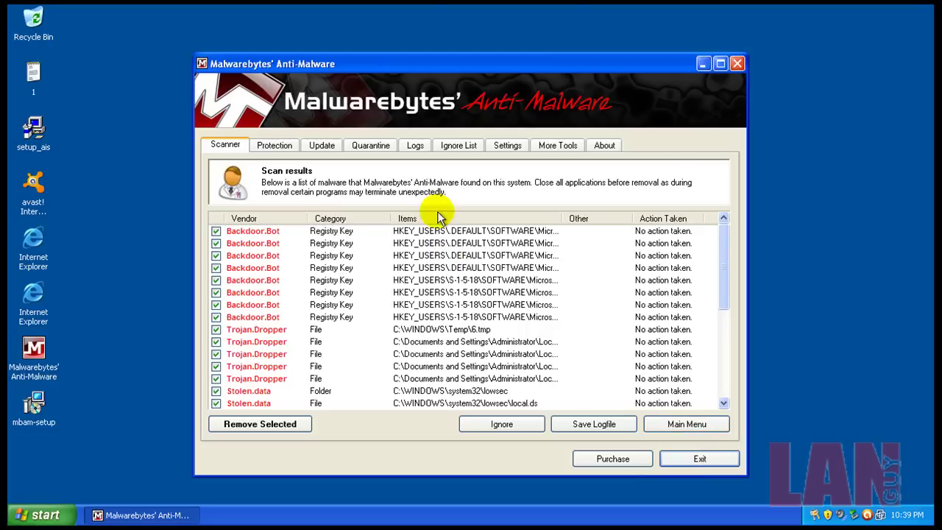
left_click(282, 218)
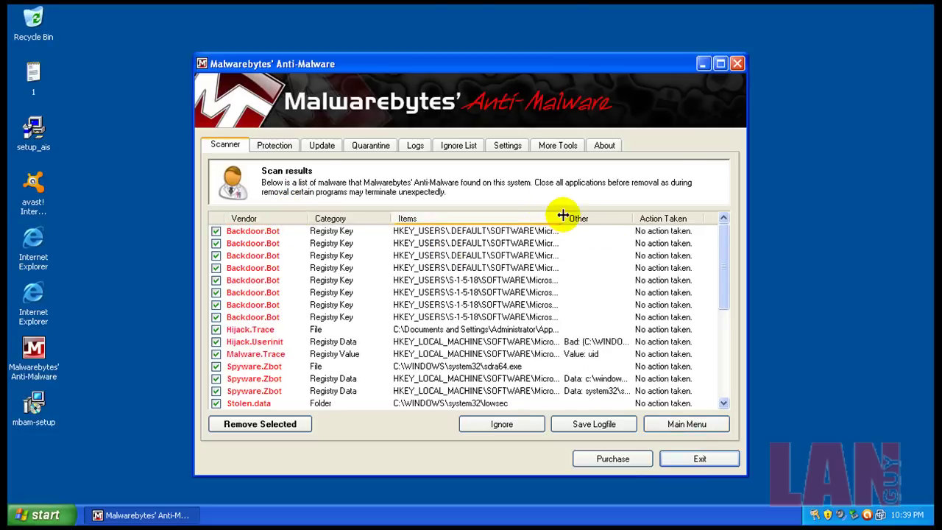
left_click_drag(567, 218, 670, 218)
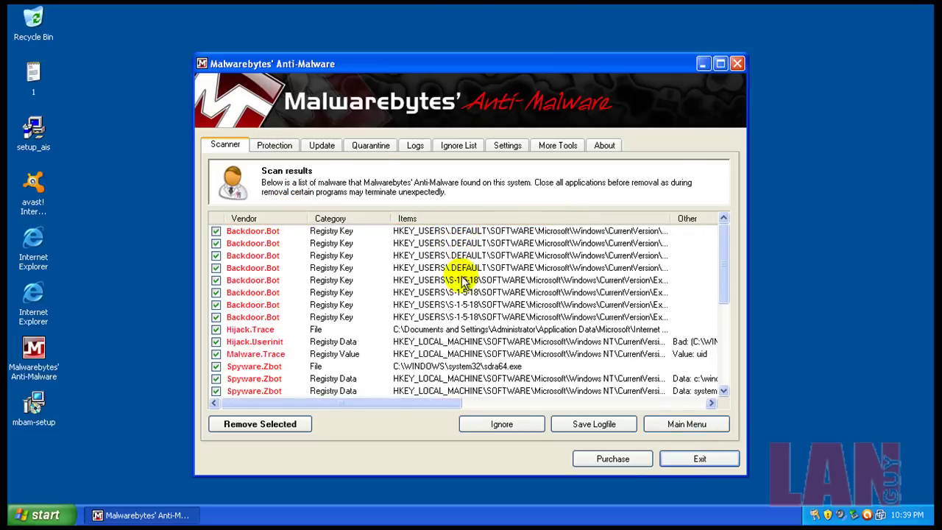
left_click(459, 332)
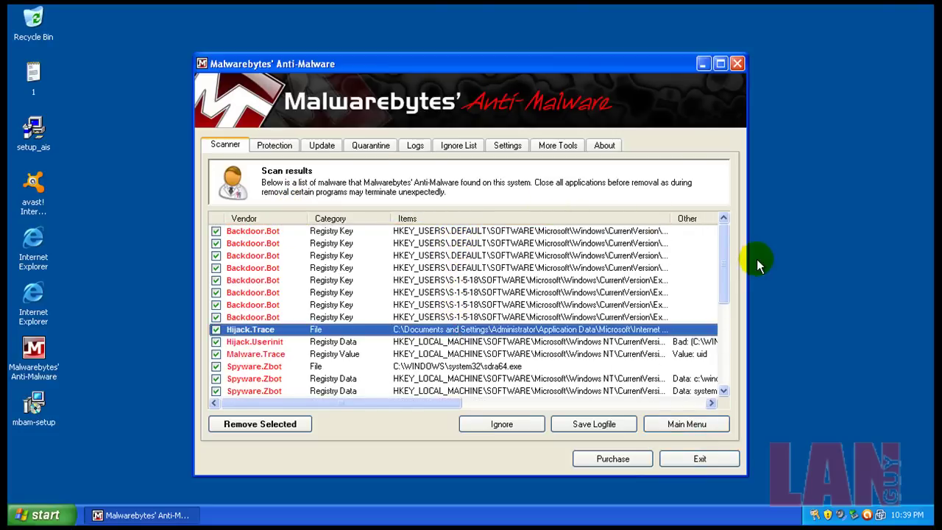
left_click_drag(747, 256, 866, 256)
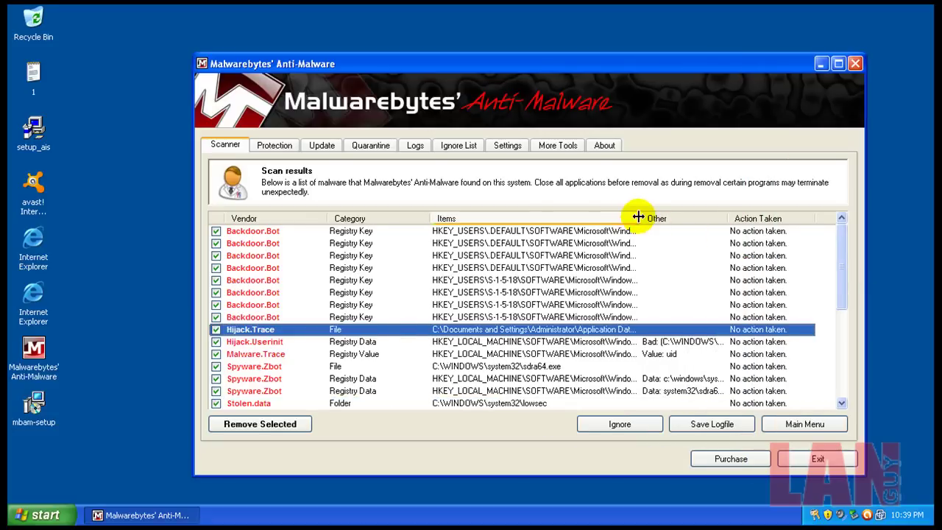
left_click_drag(639, 218, 777, 230)
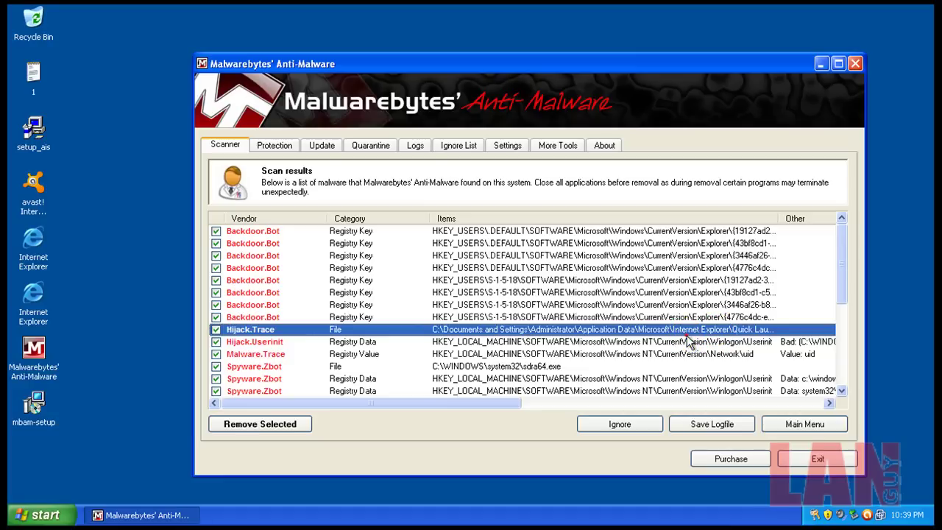
- Browse the Malware.Trace and Spyware.Zbot entries, then open avast from the tray
left_click(622, 354)
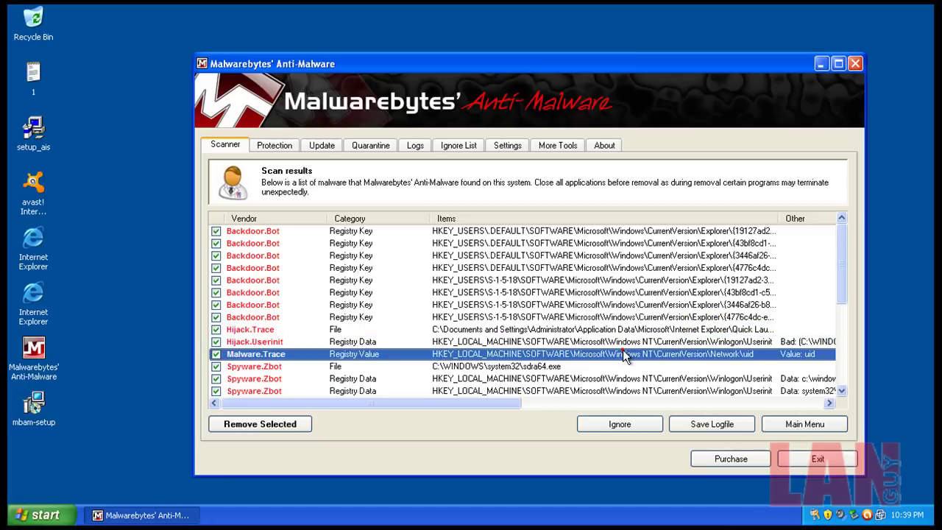
left_click(541, 364)
scroll(614, 344, "down", 2)
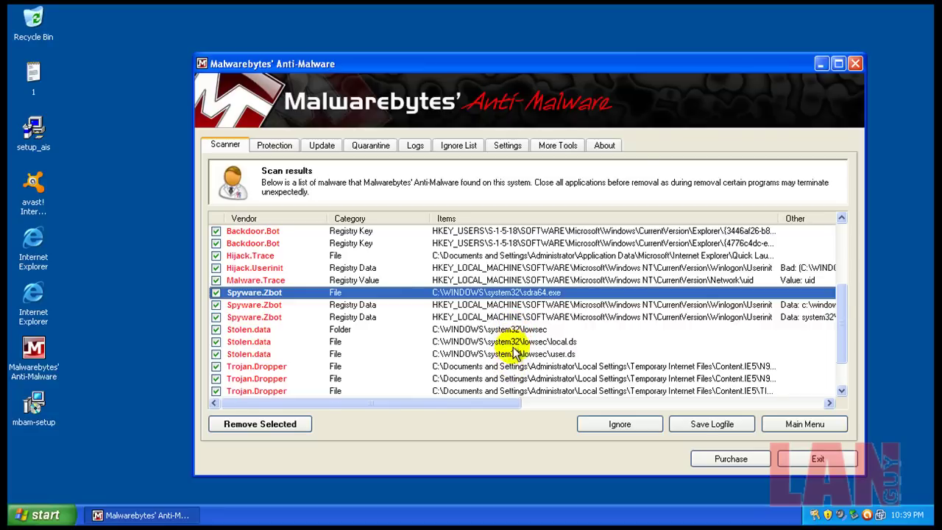
scroll(516, 346, "down", 1)
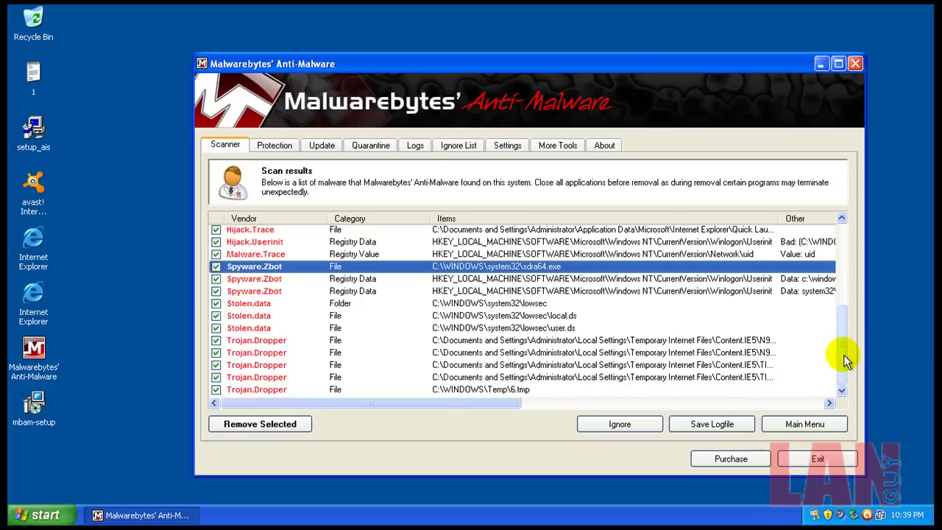
left_click_drag(843, 355, 843, 261)
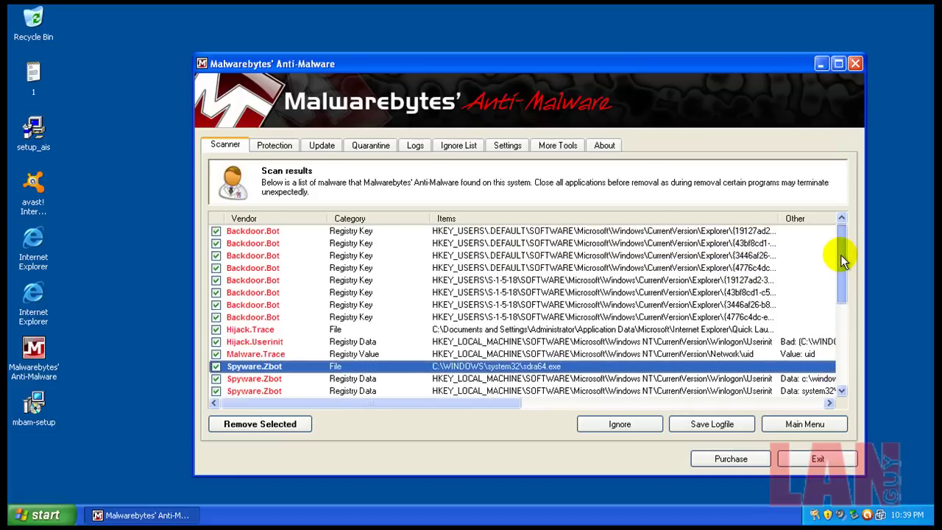
left_click(869, 516)
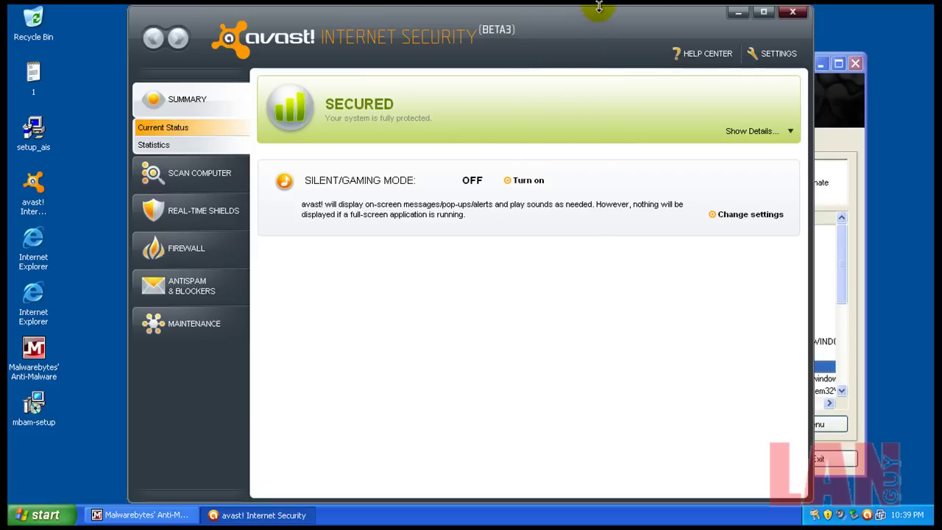
- Move the avast window lower and to the right, and make it taller
left_click_drag(599, 6, 527, 56)
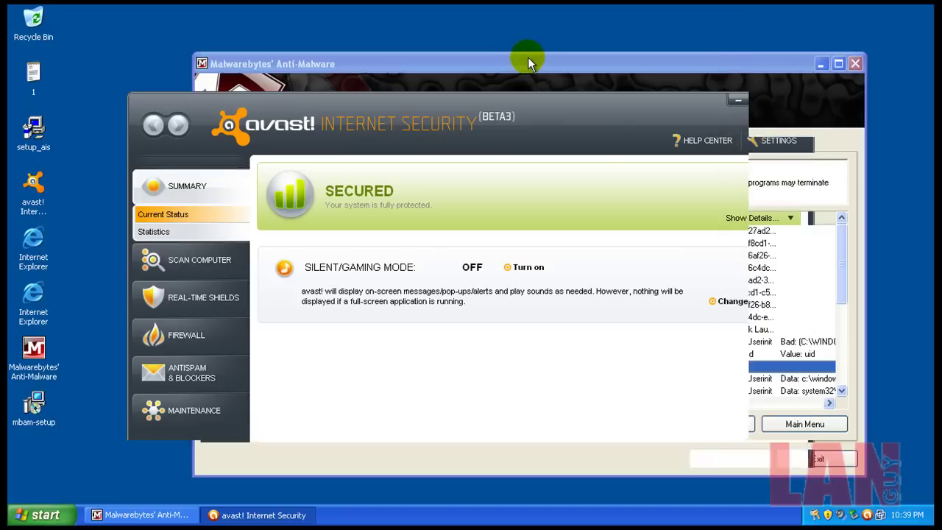
left_click(779, 74)
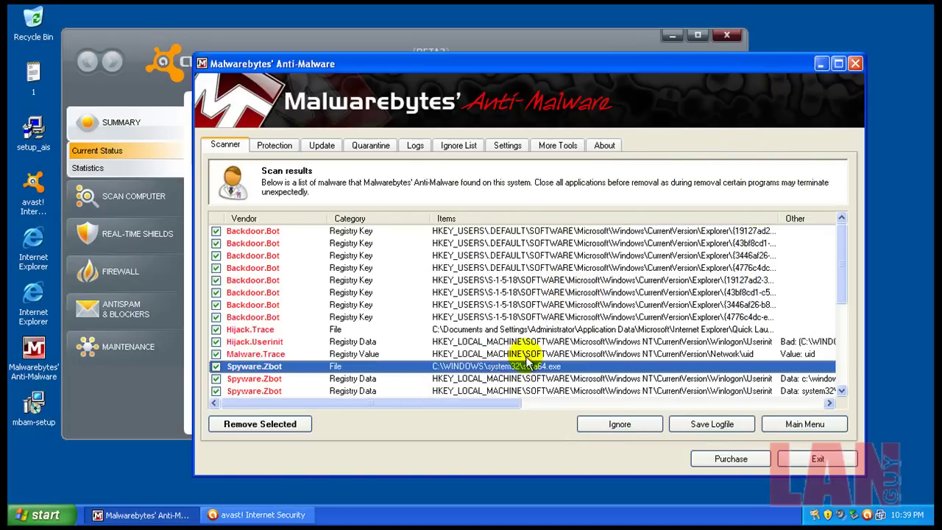
left_click(444, 47)
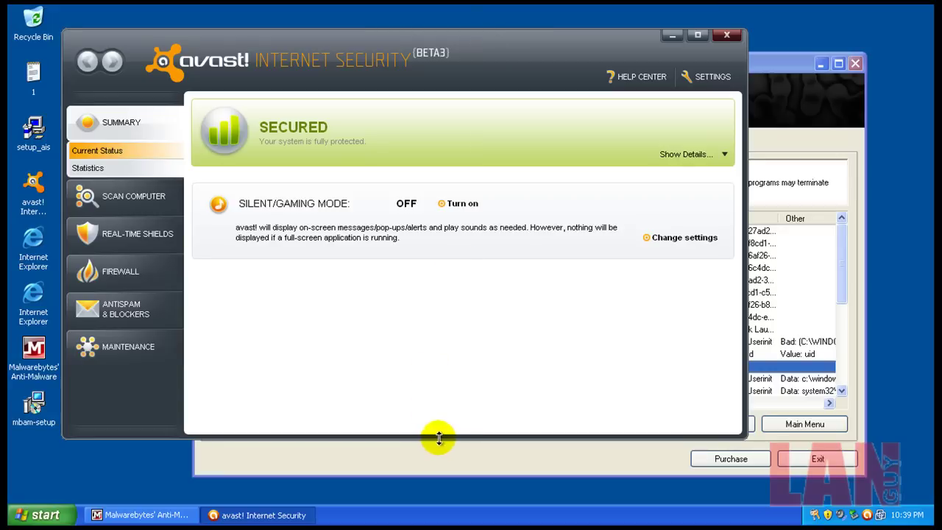
left_click_drag(439, 439, 435, 466)
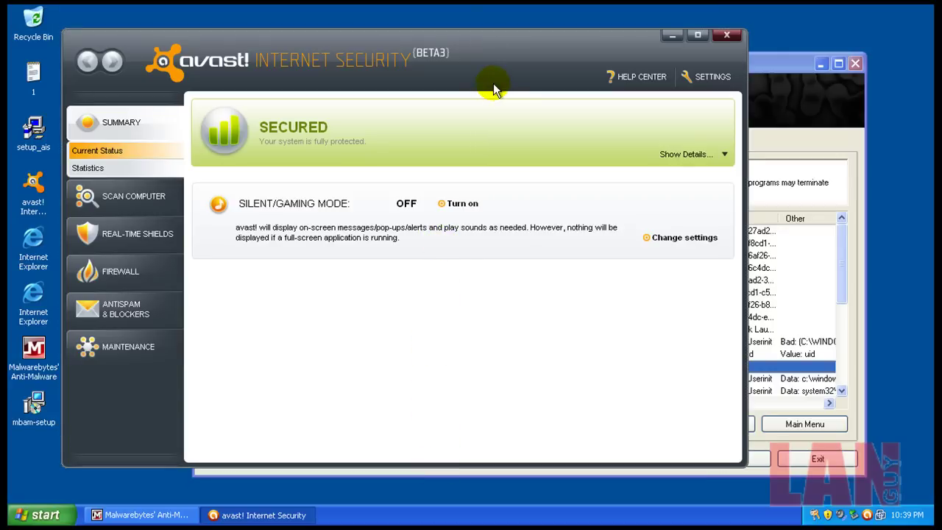
left_click_drag(354, 37, 394, 33)
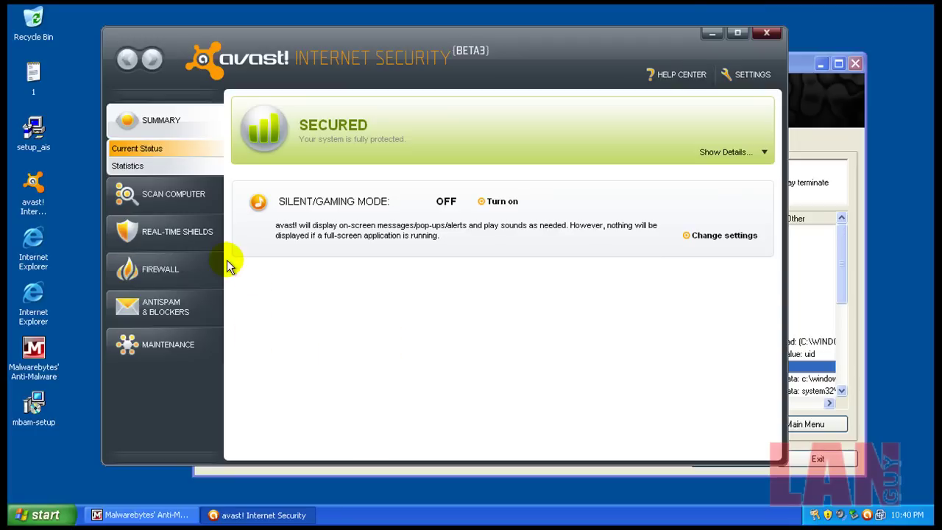
- Open Task Manager from the taskbar and sort processes by Image Name
right_click(345, 506)
left_click(383, 469)
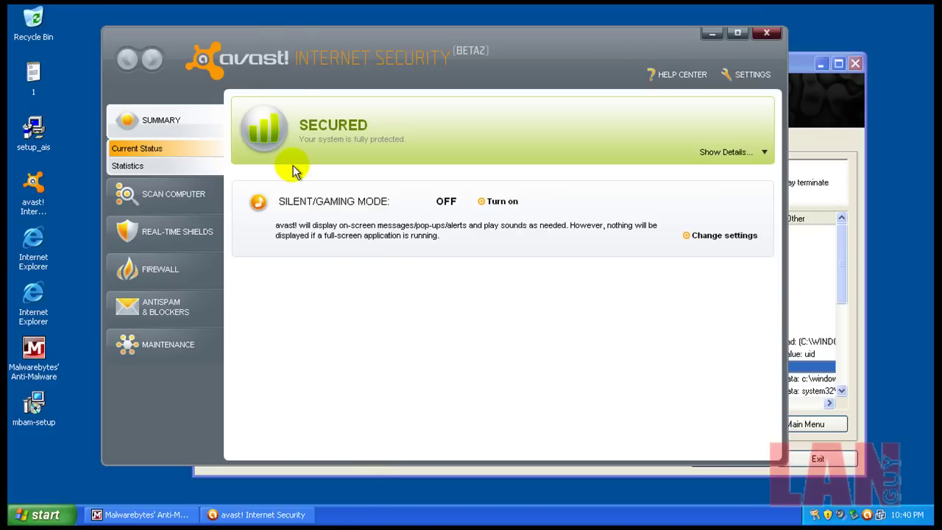
left_click(74, 88)
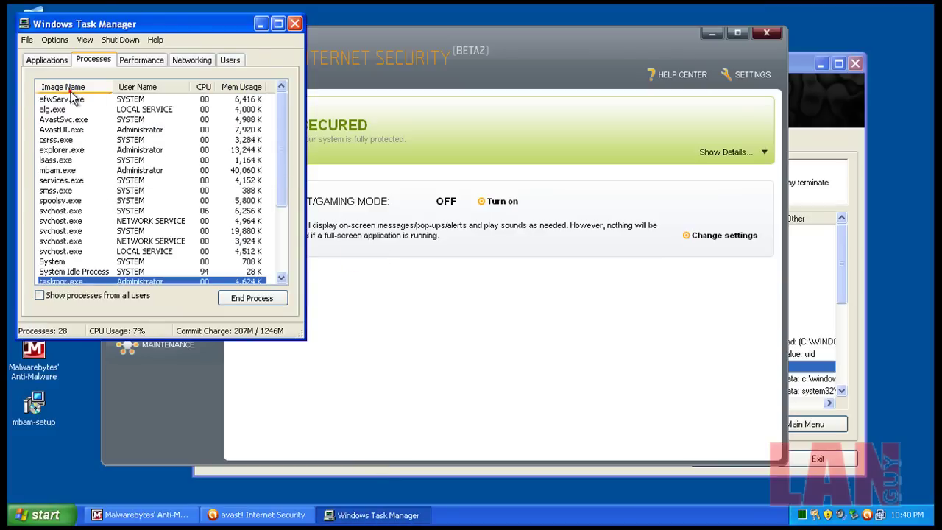
- Compare the AvastUI.exe and AvastSvc.exe processes, then close Task Manager
left_click(73, 130)
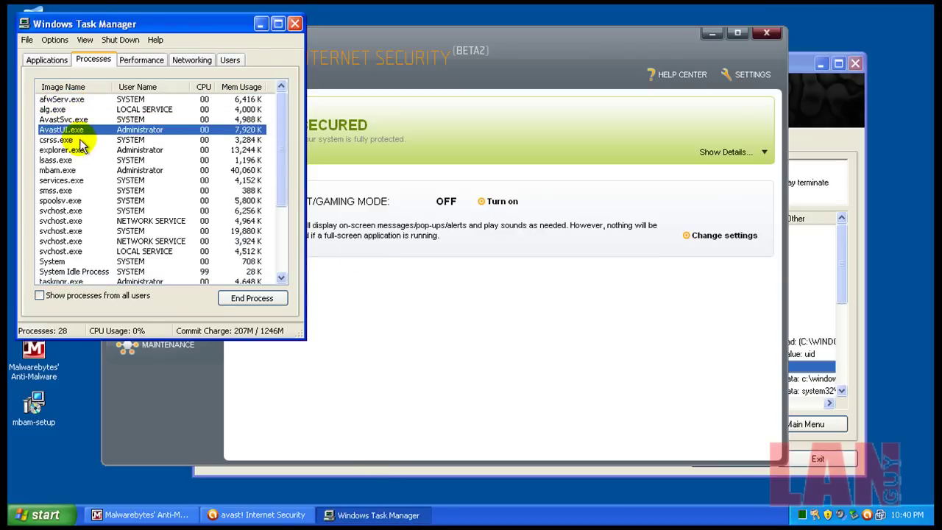
left_click(73, 120)
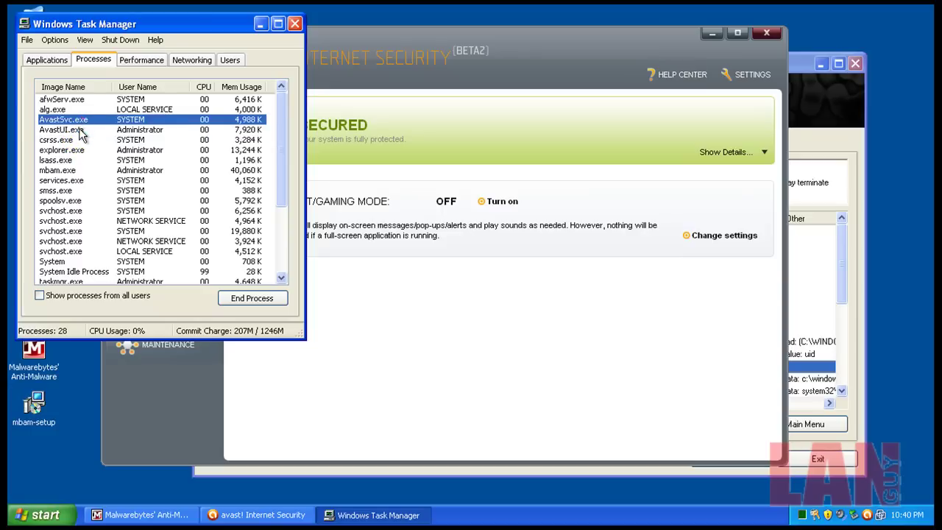
left_click(72, 129)
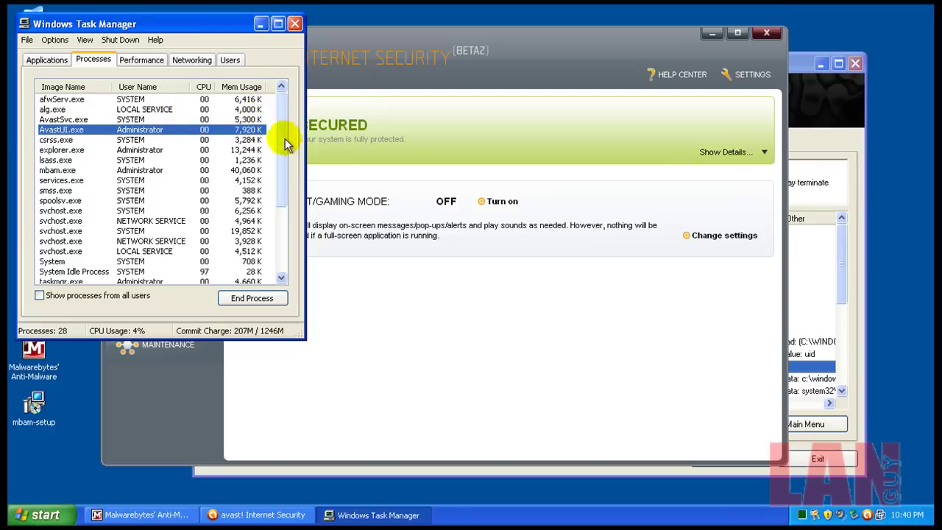
left_click_drag(284, 143, 284, 204)
left_click(294, 24)
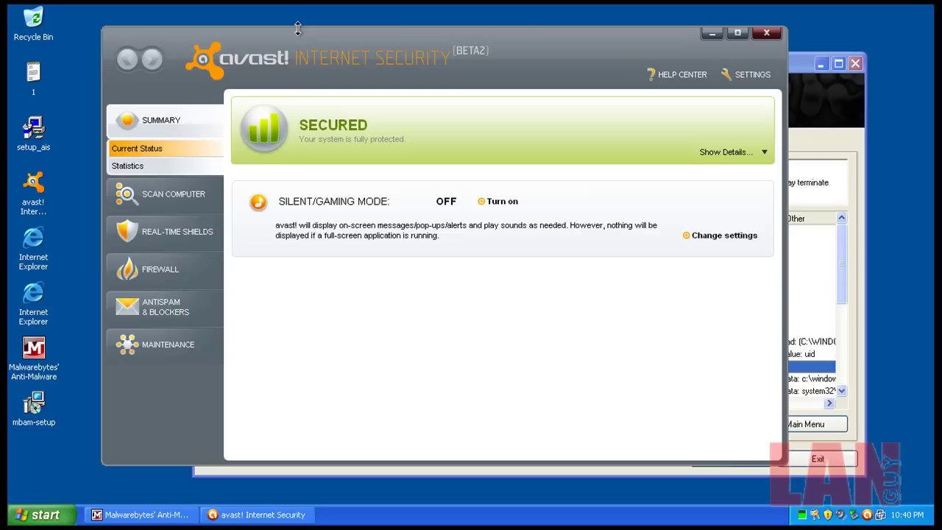
left_click(767, 32)
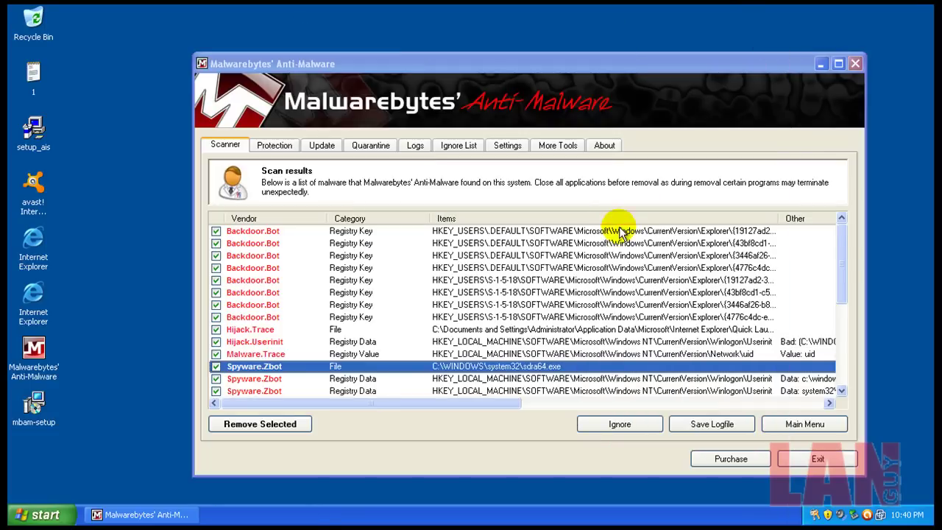
left_click_drag(845, 242, 838, 340)
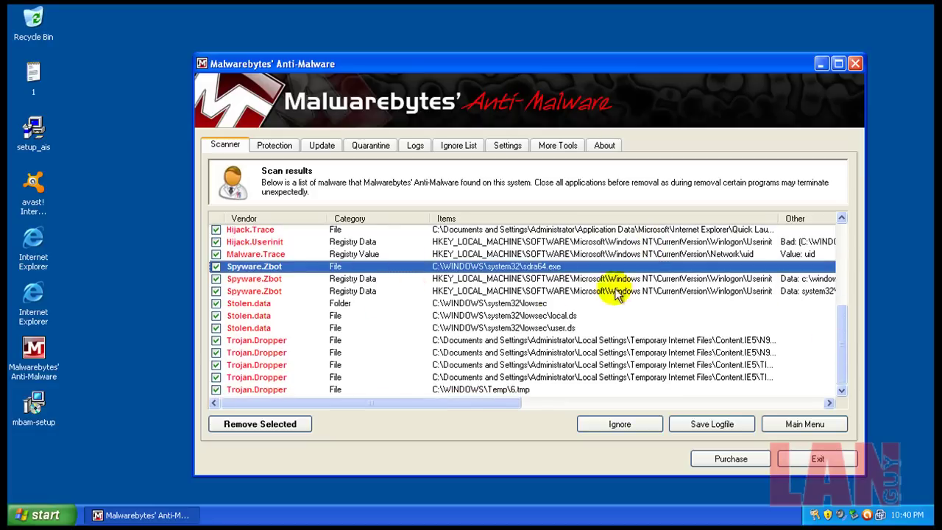
left_click_drag(840, 343, 836, 260)
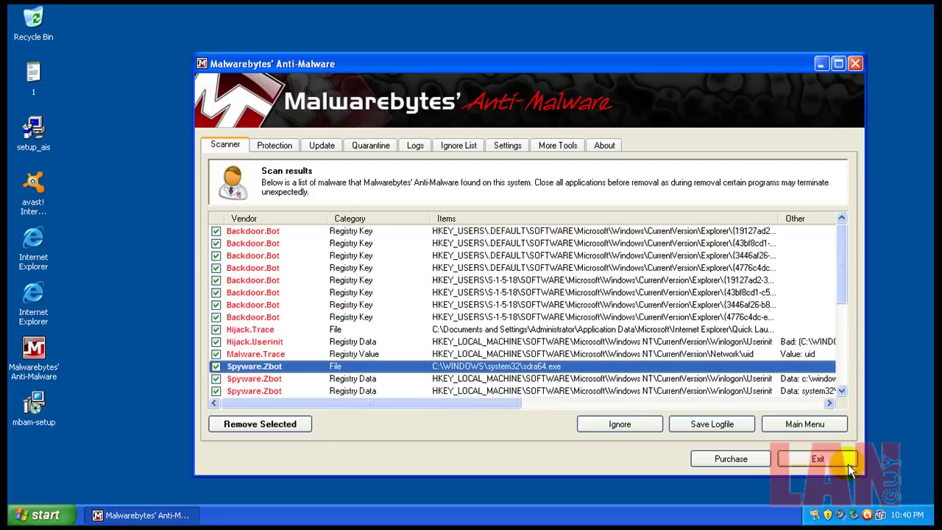
- Reopen avast and look at the Scan Computer options and Real-Time Shields section
double_click(868, 515)
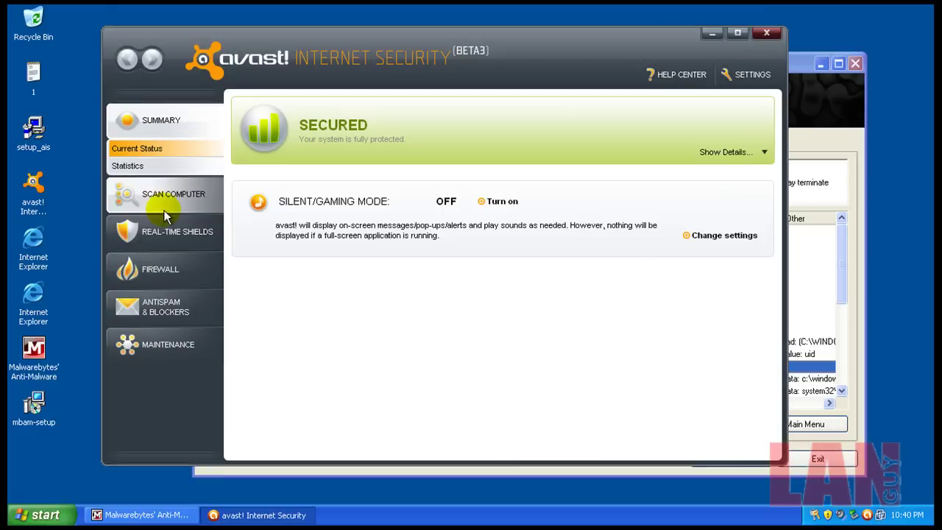
left_click(191, 198)
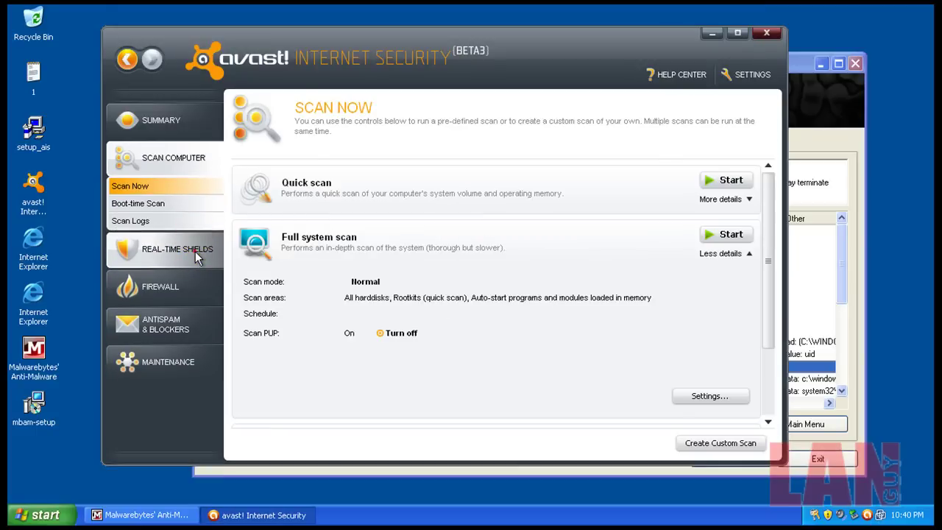
left_click(196, 253)
- Review Behavior Shield, Process Virtualization and Script Shield, then return to Summary and close avast
left_click(153, 343)
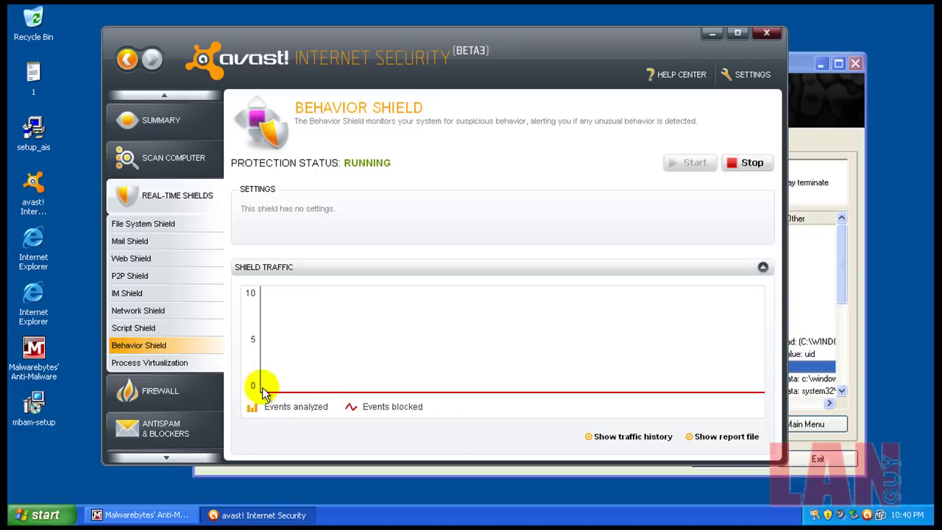
left_click(163, 368)
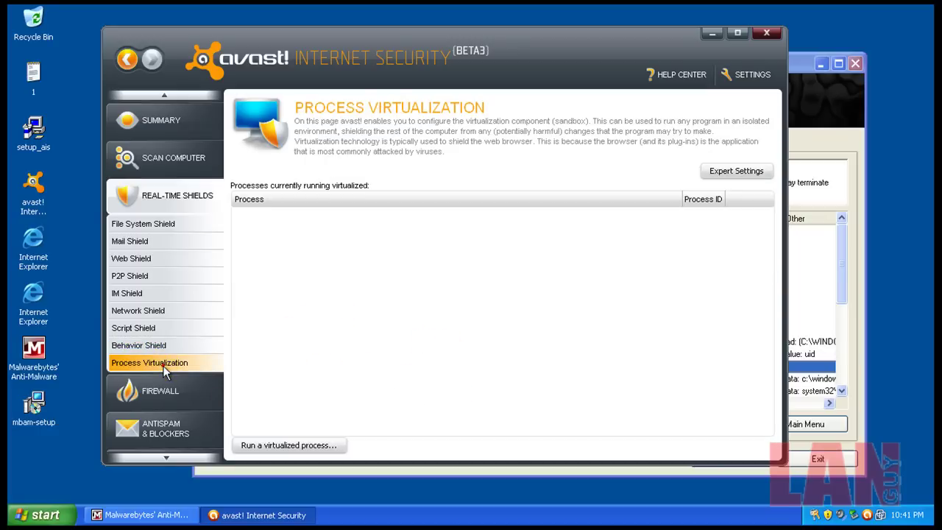
left_click(138, 345)
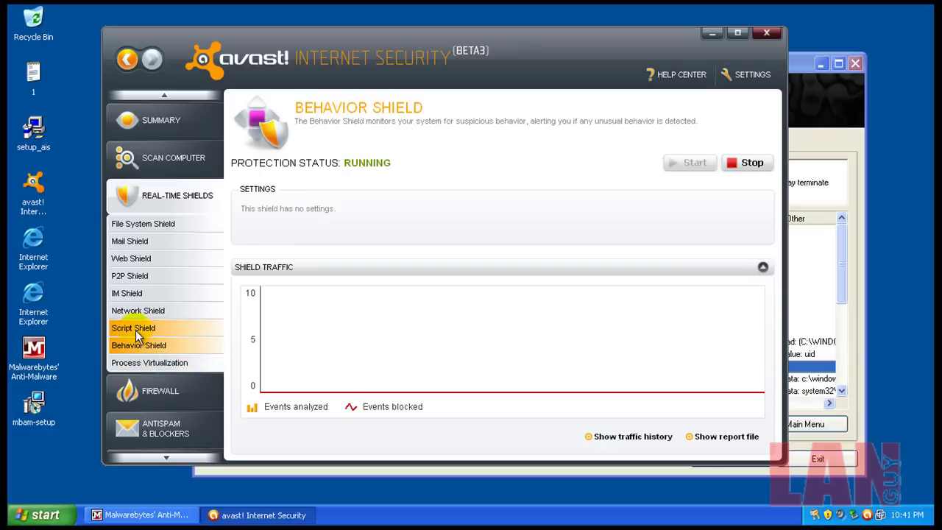
left_click(135, 329)
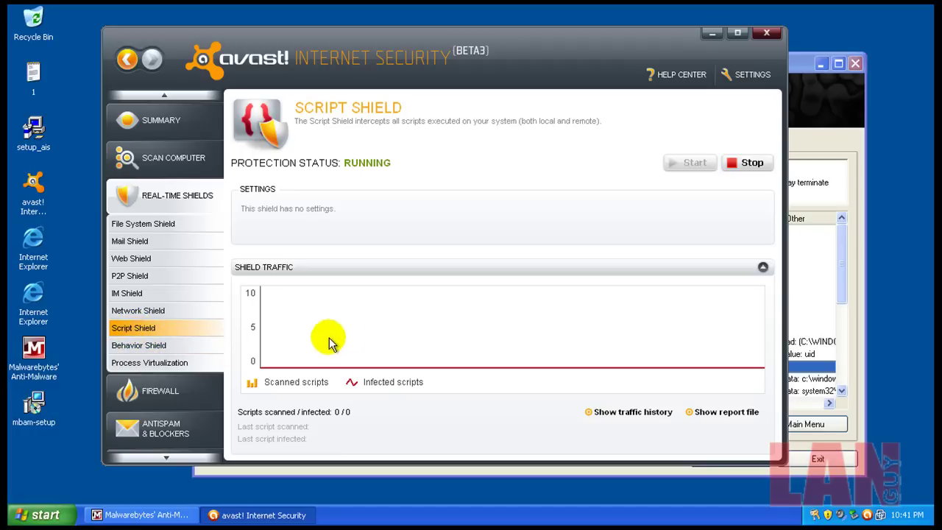
left_click(171, 346)
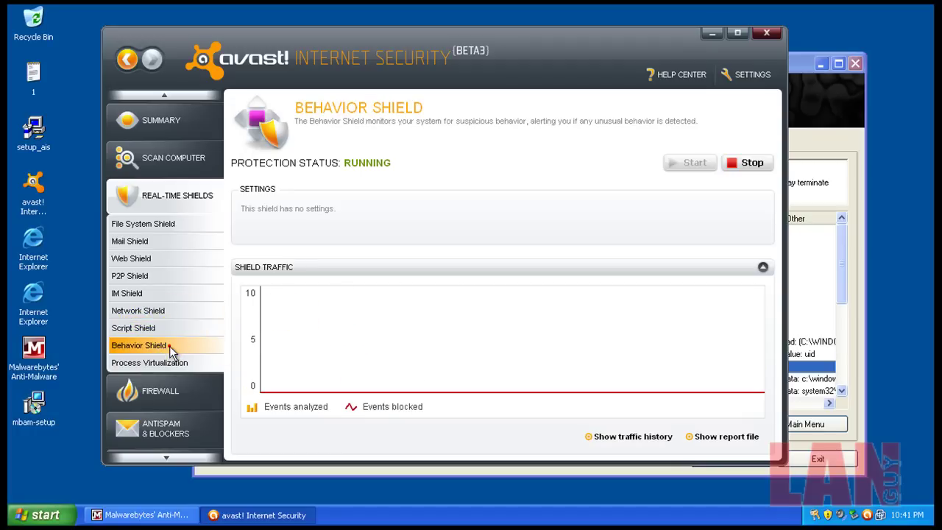
left_click(133, 329)
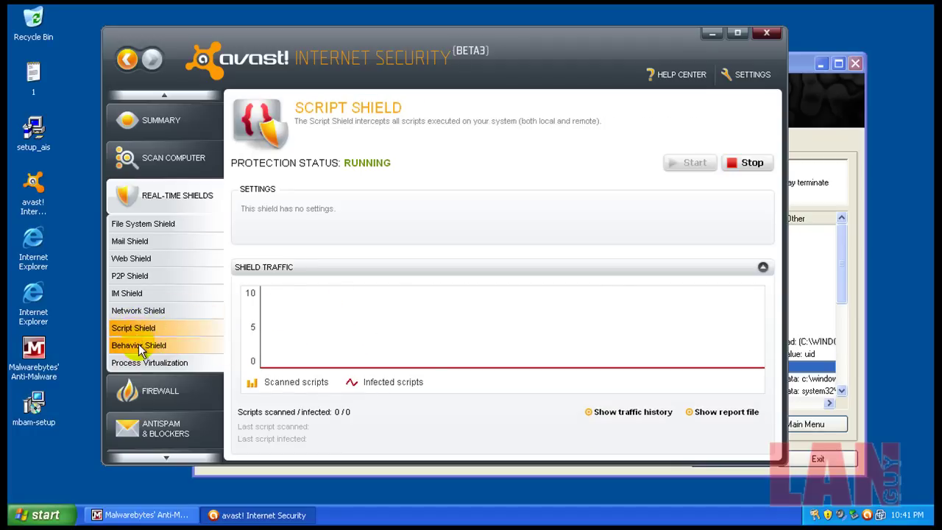
left_click(134, 346)
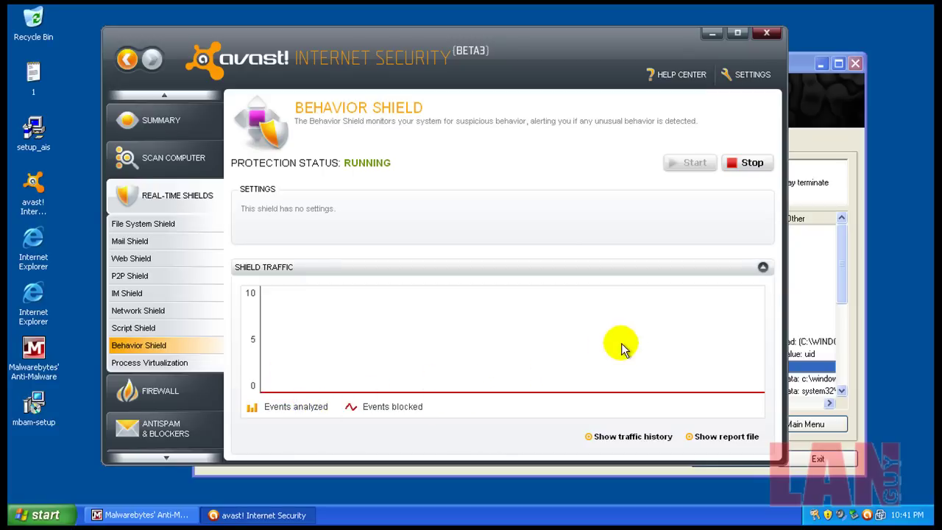
left_click(180, 125)
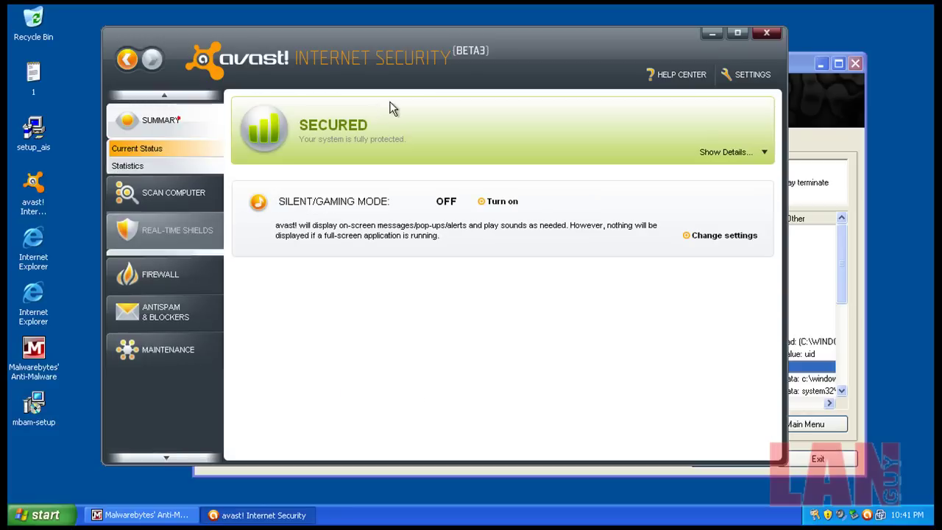
left_click(767, 34)
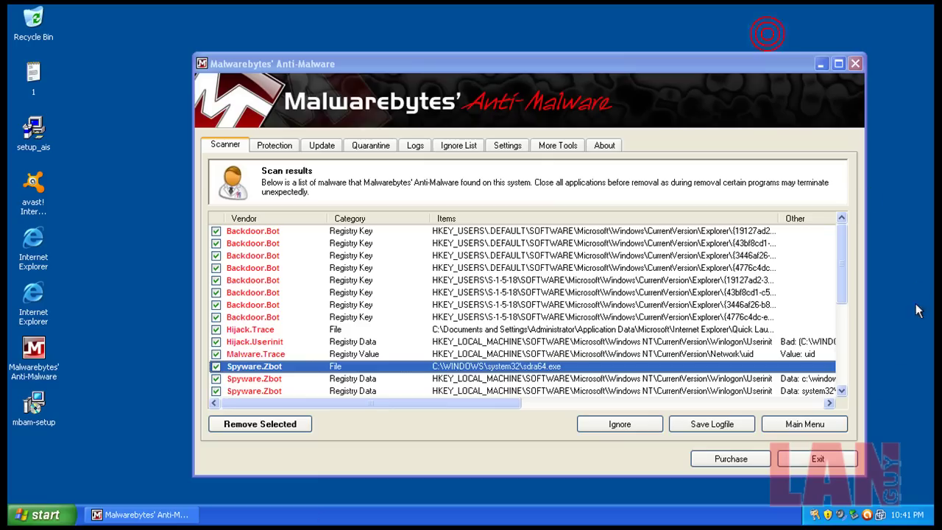